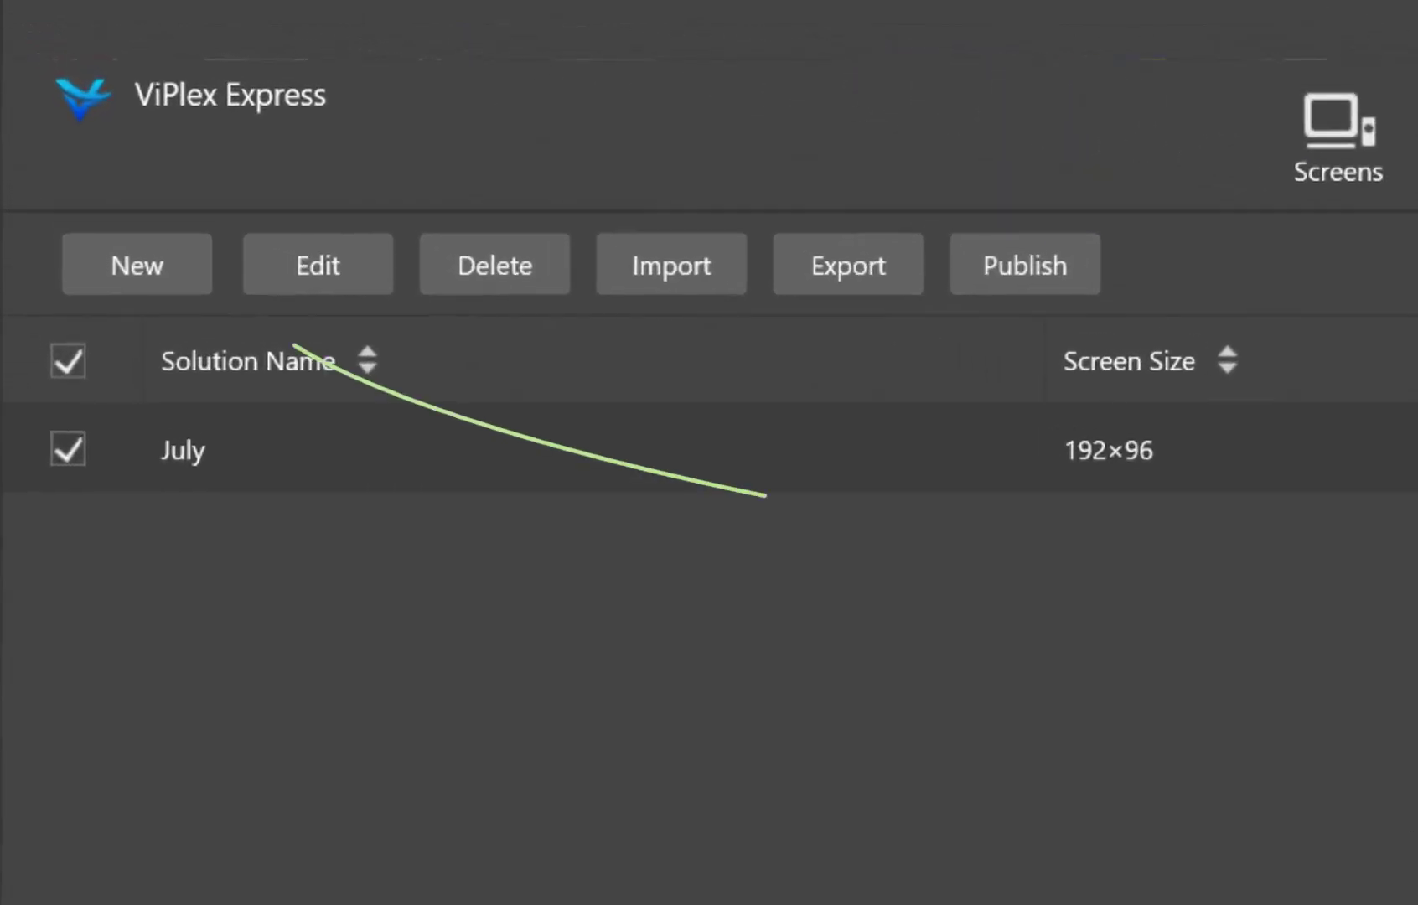
Step: Create a new solution named 'Example' with a display of 192 width by 96 height
{"action": "left_click", "coordinate": [154, 274]}
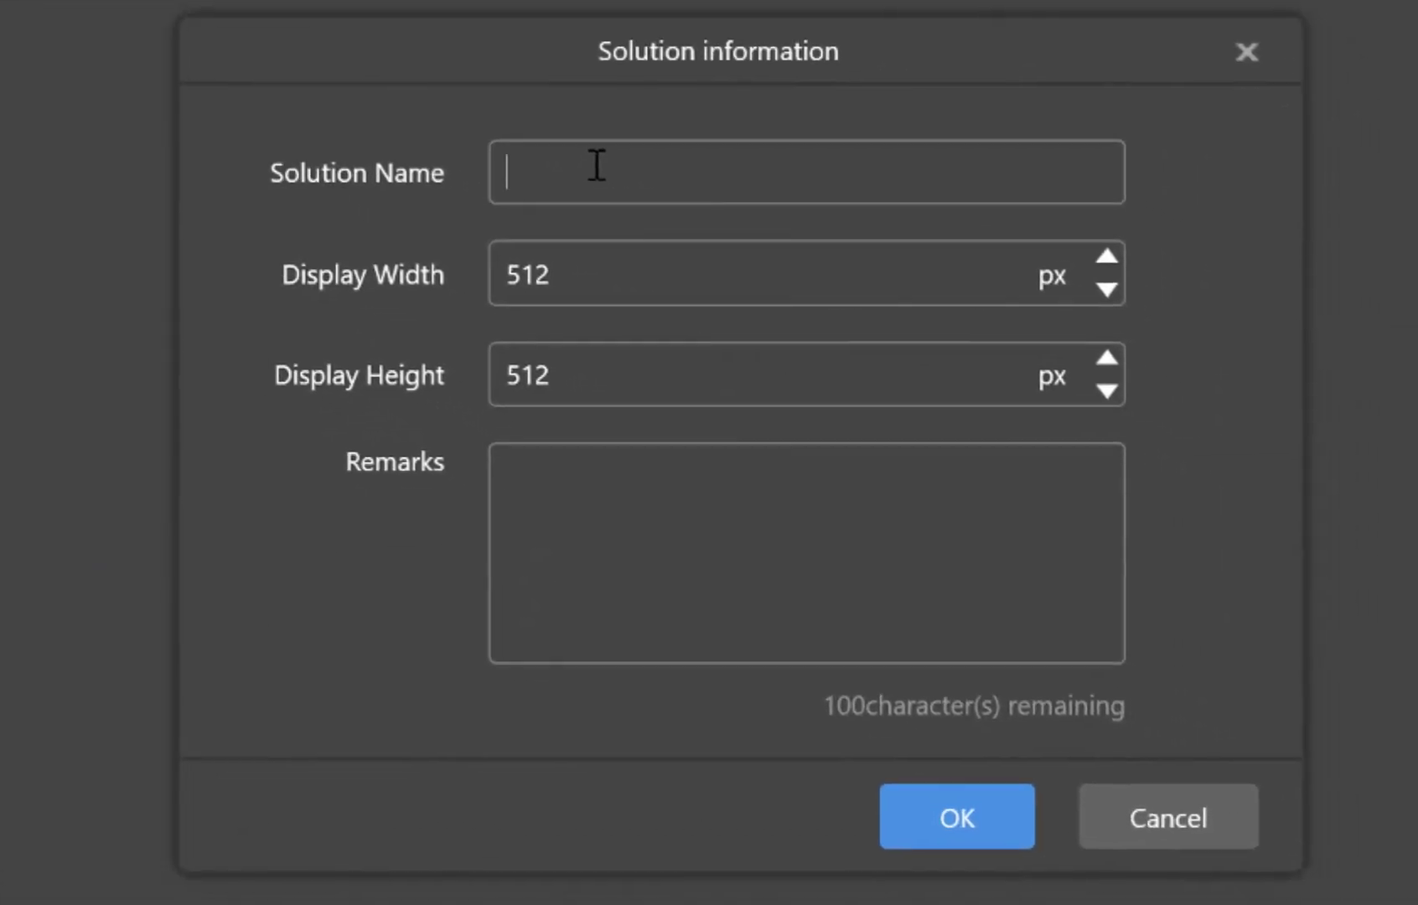
{"action": "type", "text": "Example"}
{"action": "left_click_drag", "start_coordinate": [552, 276], "coordinate": [499, 279]}
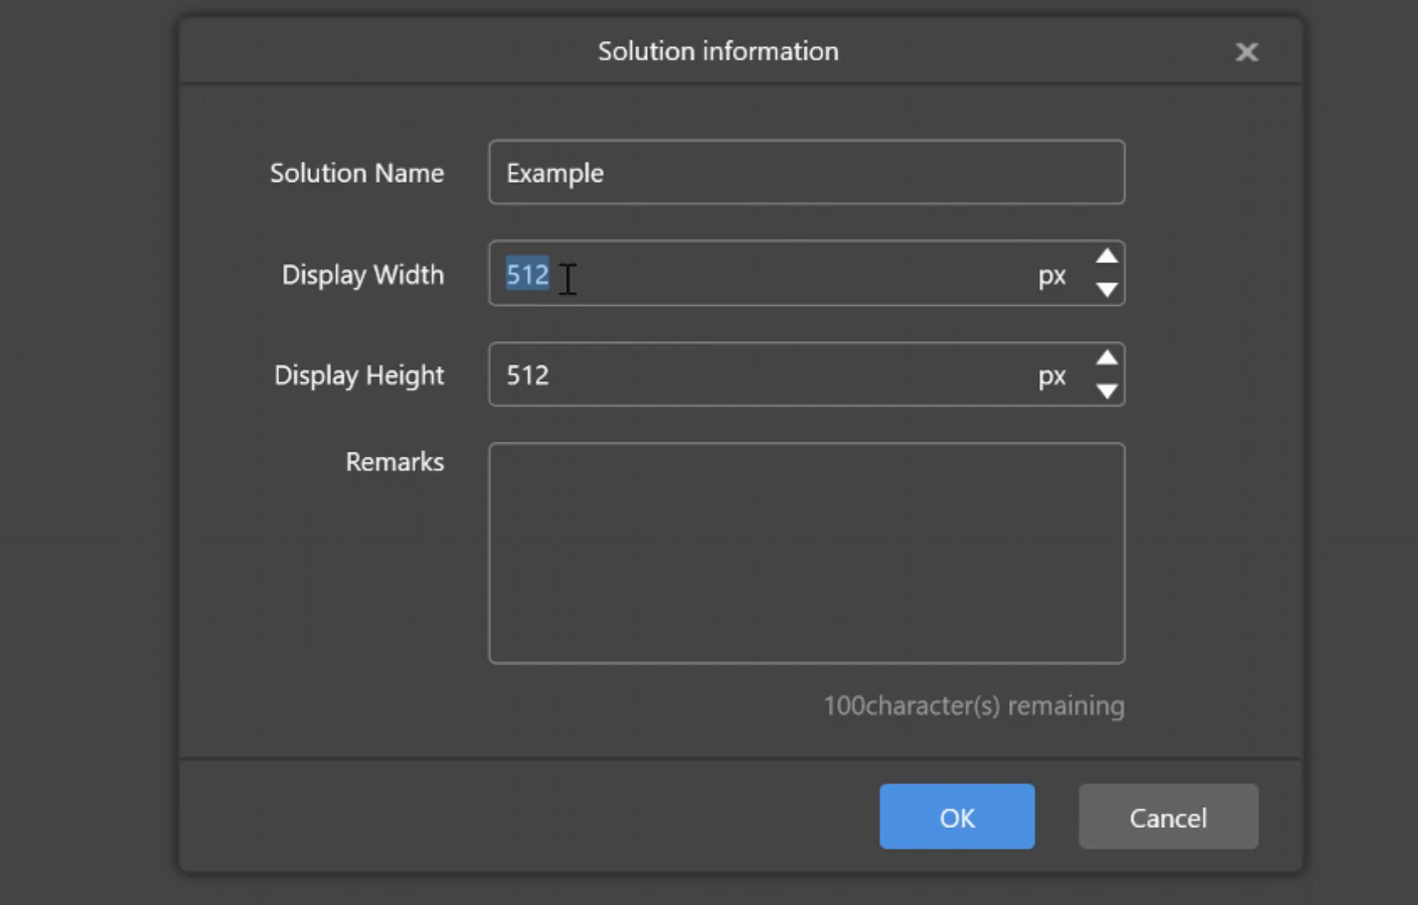
{"action": "type", "text": "192"}
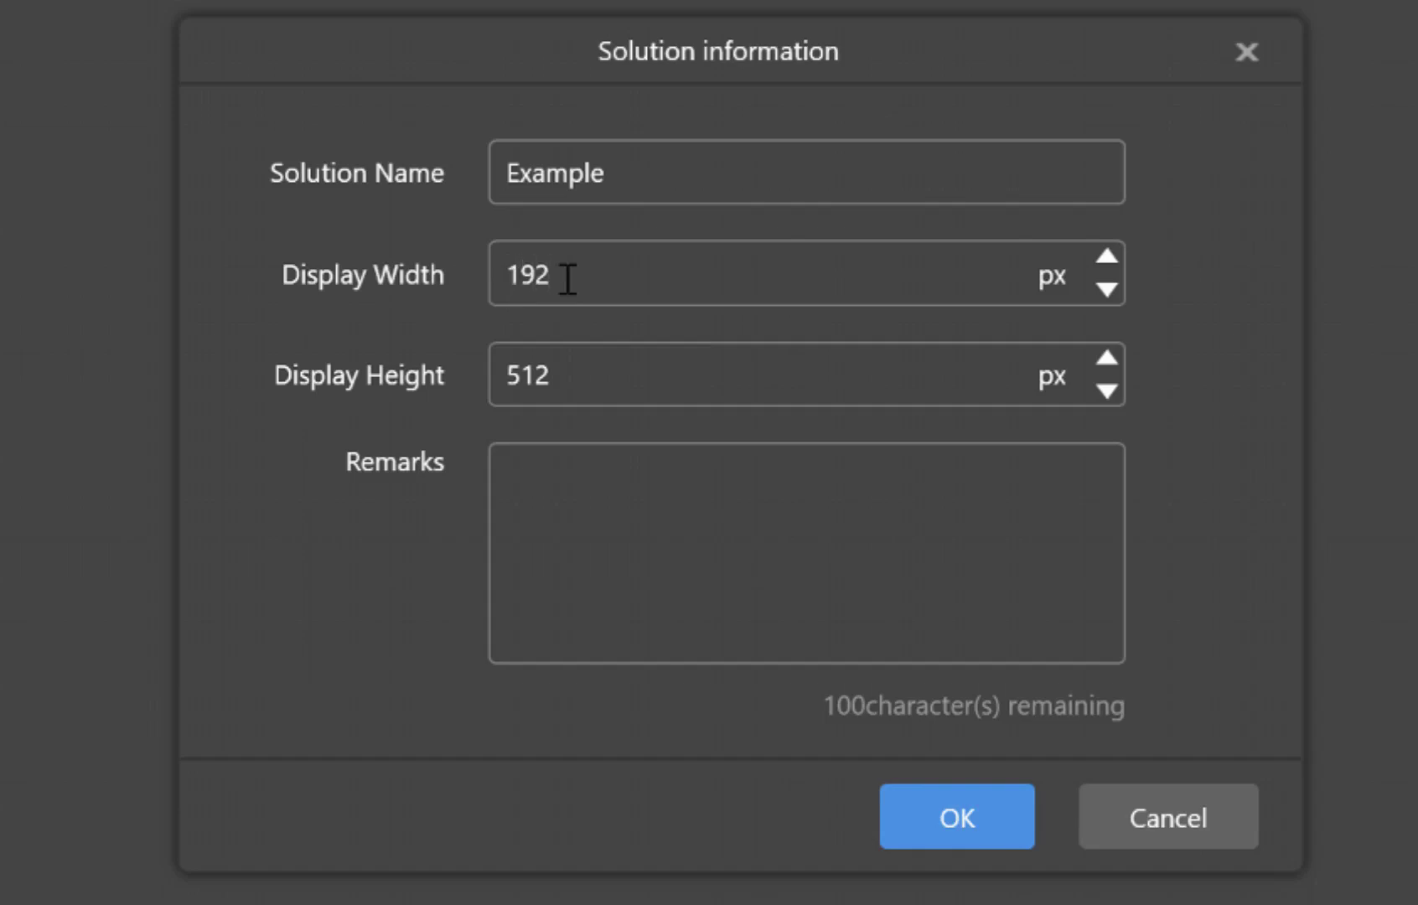
{"action": "left_click_drag", "start_coordinate": [545, 368], "coordinate": [509, 382]}
{"action": "type", "text": "96"}
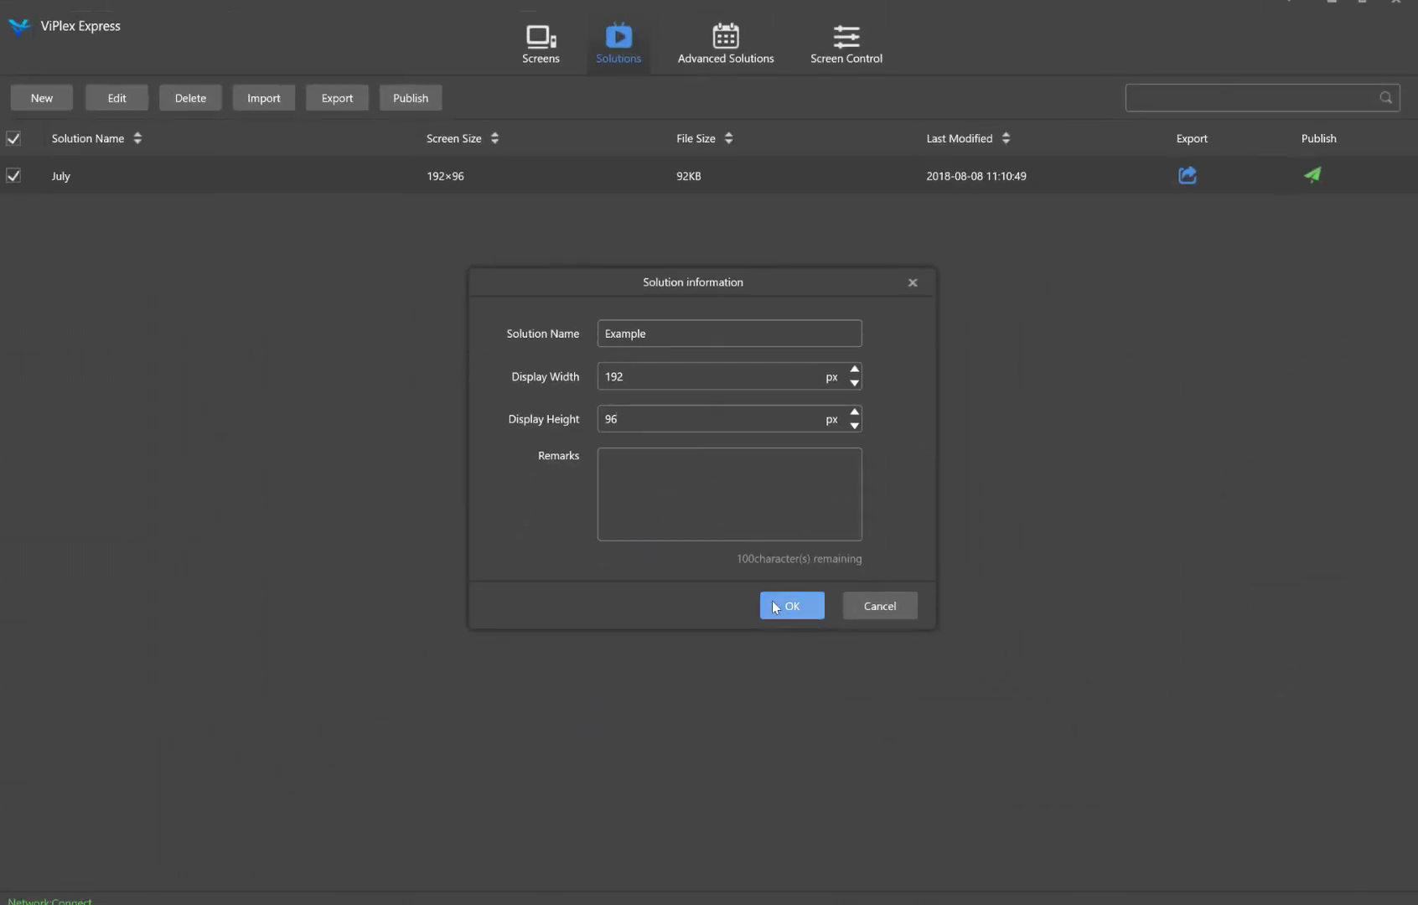
{"action": "left_click", "coordinate": [774, 606]}
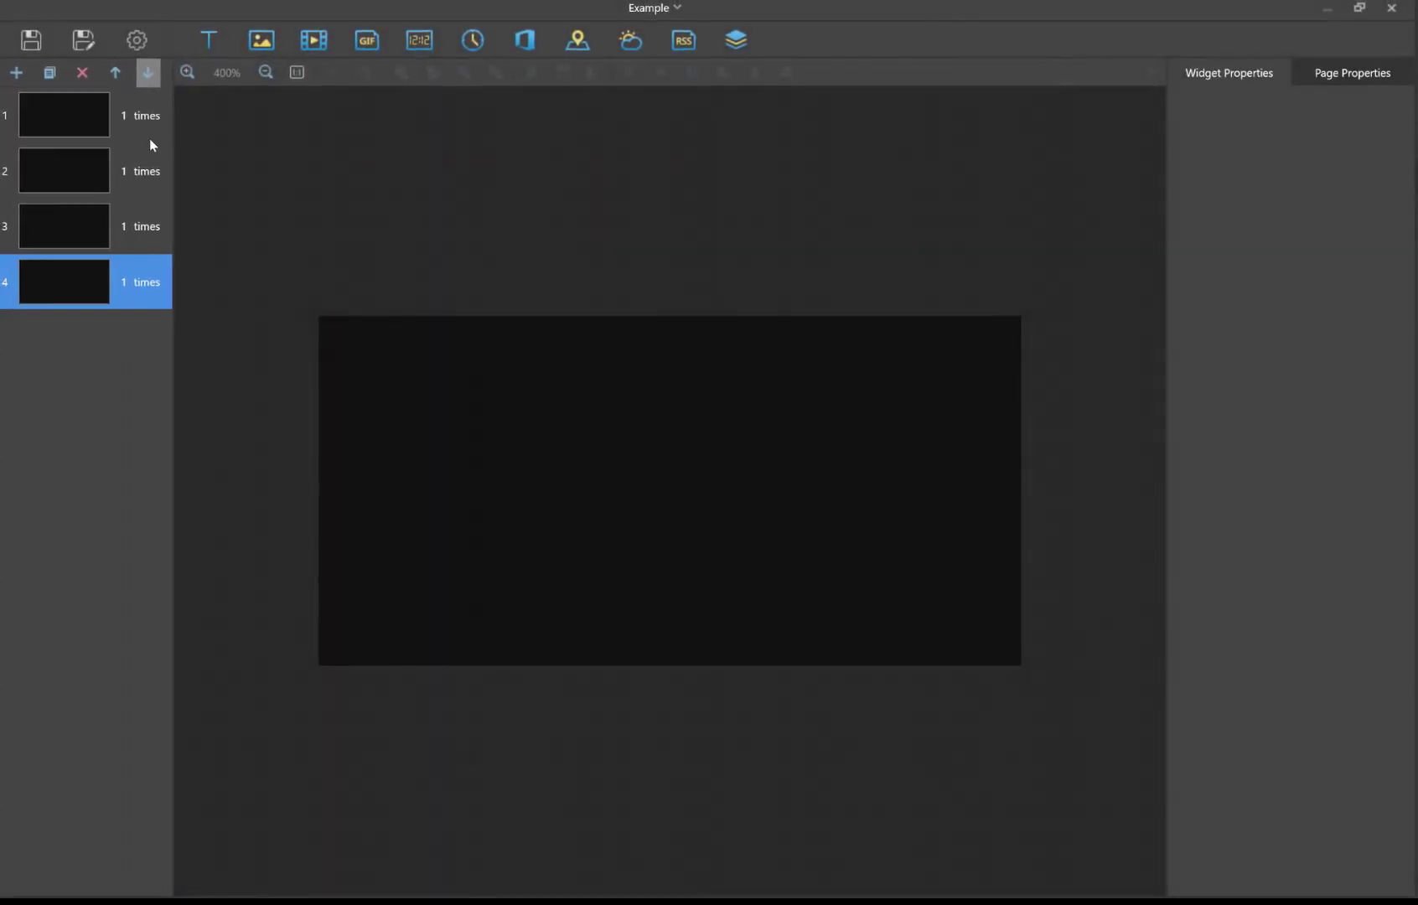
Step: Select page 1 in the page list so it is the page being edited
{"action": "left_click", "coordinate": [144, 134], "text": "ctrl"}
{"action": "left_click", "coordinate": [147, 134]}
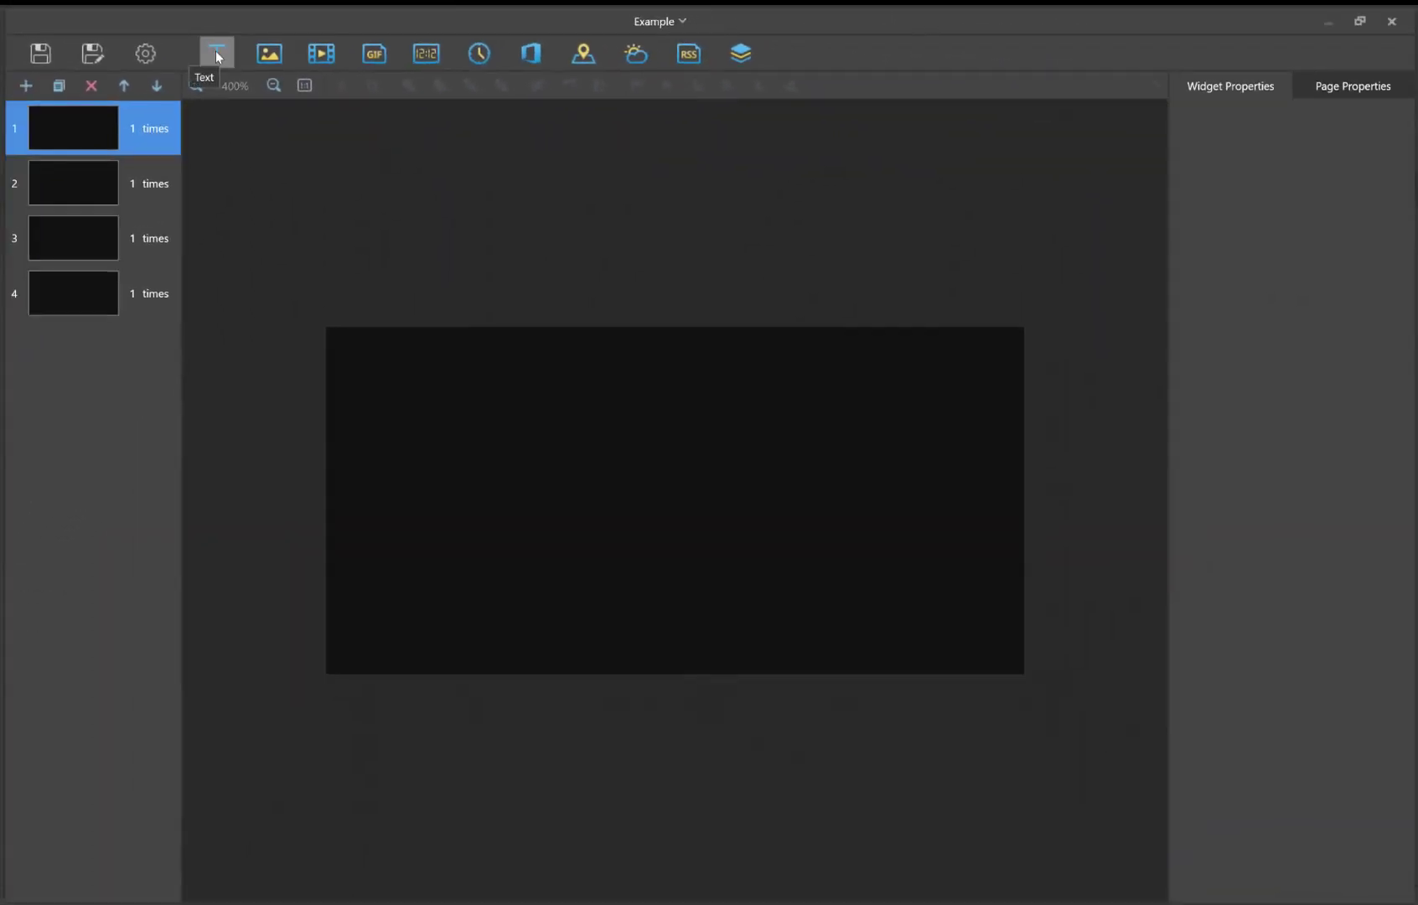
Step: Add a text widget to page 1 and stretch it to fill the 192×96 screen
{"action": "left_click", "coordinate": [214, 50]}
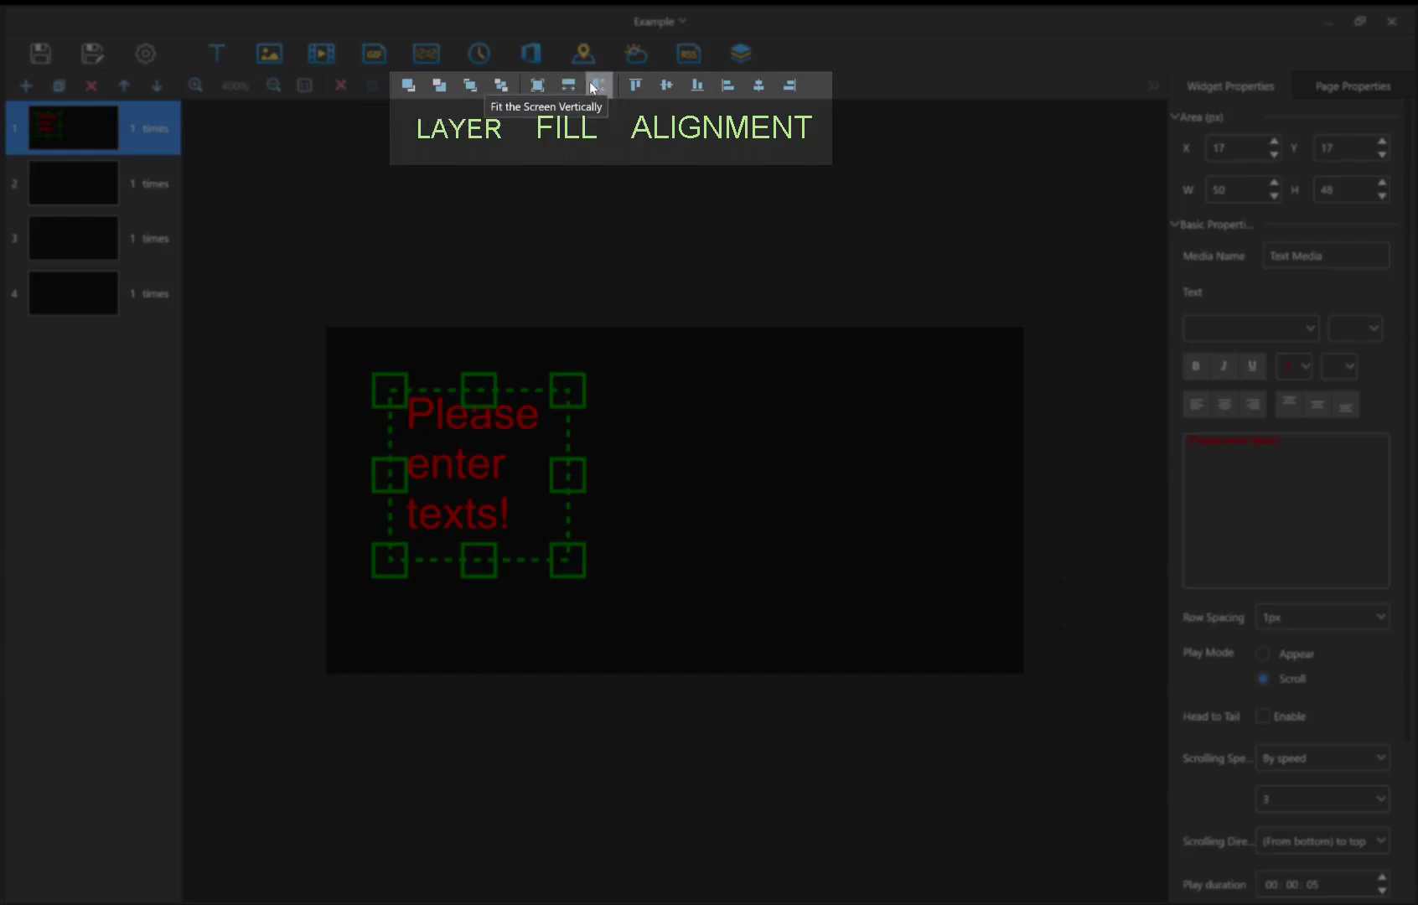
{"action": "left_click", "coordinate": [539, 86]}
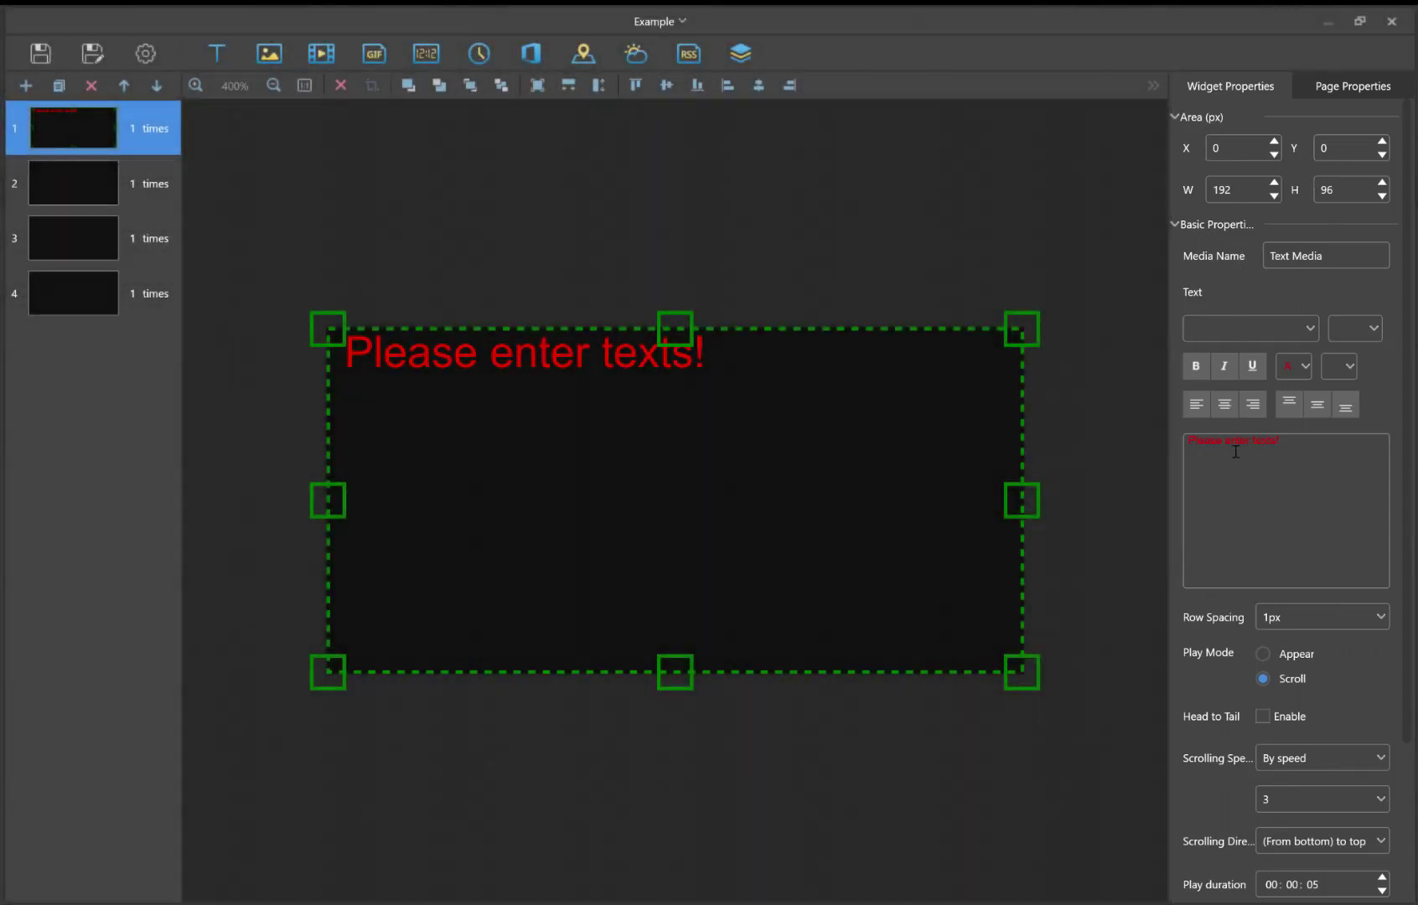
Step: Centre the placeholder text vertically and horizontally on page 1
{"action": "left_click_drag", "start_coordinate": [1288, 452], "coordinate": [1143, 446]}
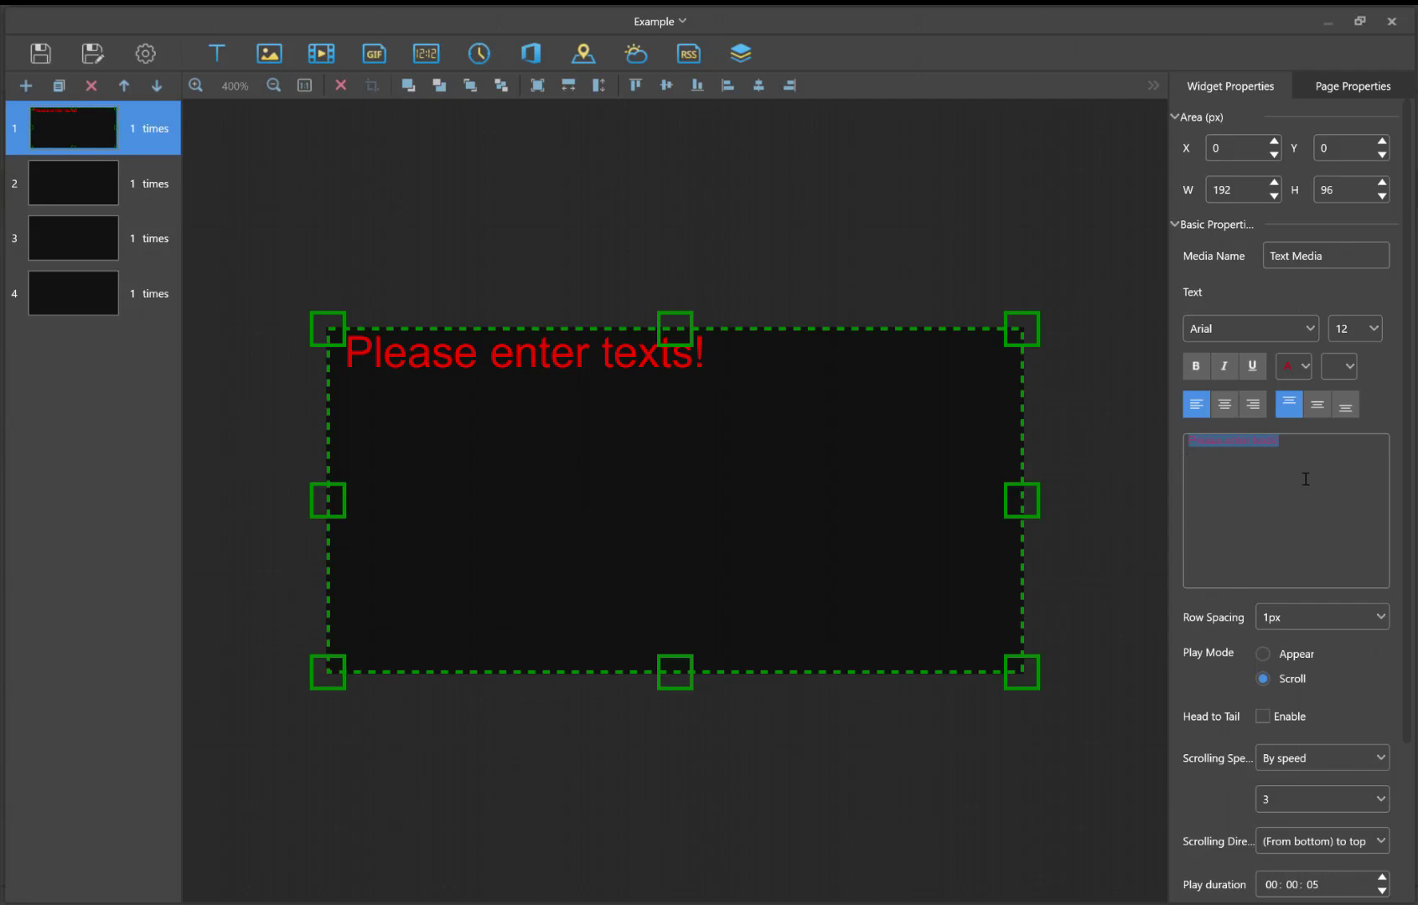
{"action": "left_click", "coordinate": [1313, 409]}
{"action": "left_click", "coordinate": [1224, 405]}
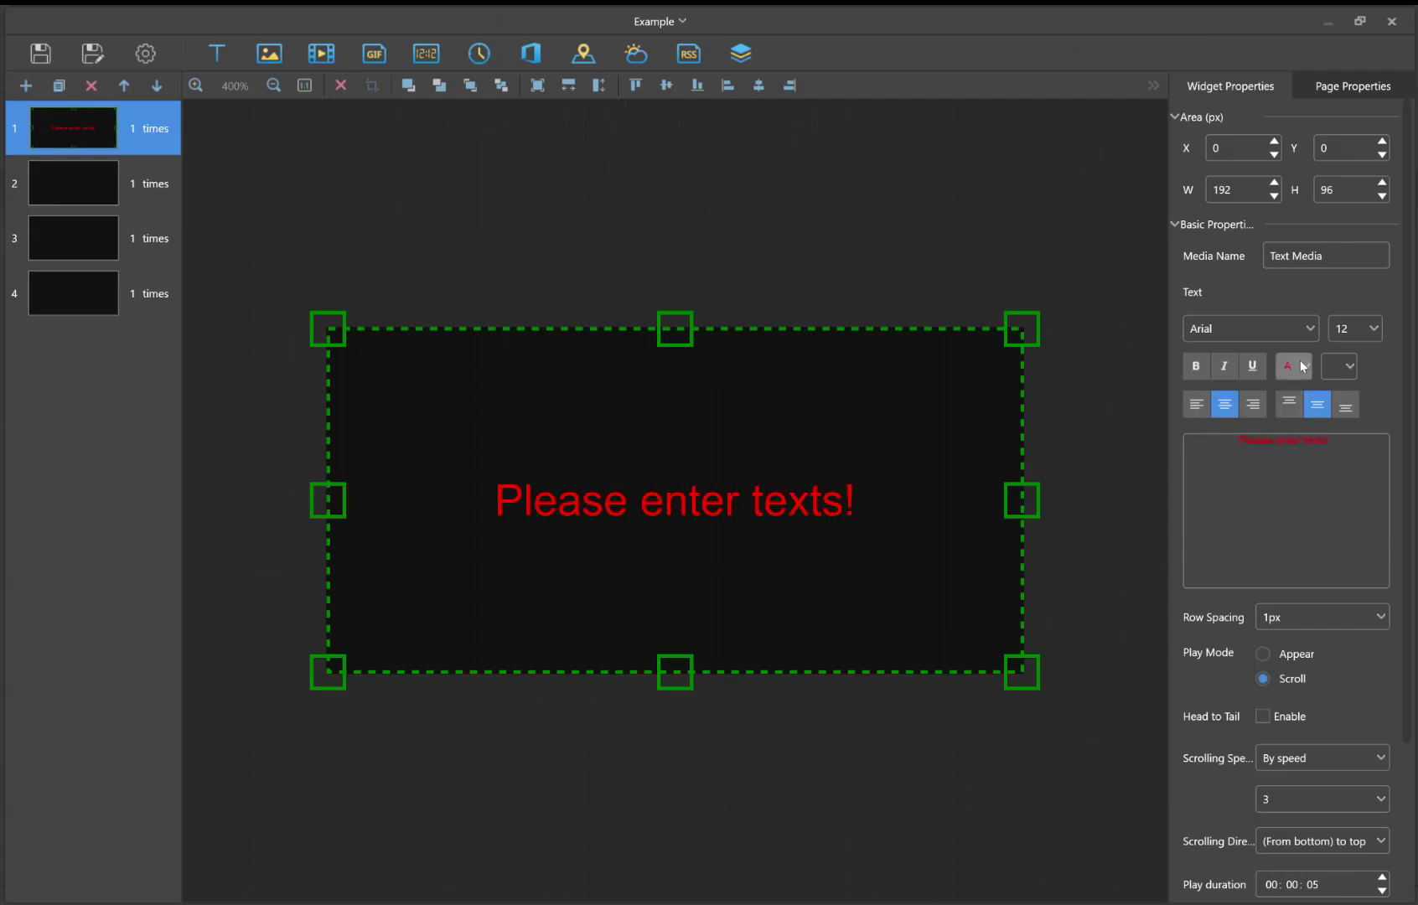
Step: Set all of the placeholder text to font size 22
{"action": "left_click", "coordinate": [1349, 439]}
{"action": "key", "text": "ctrl+a"}
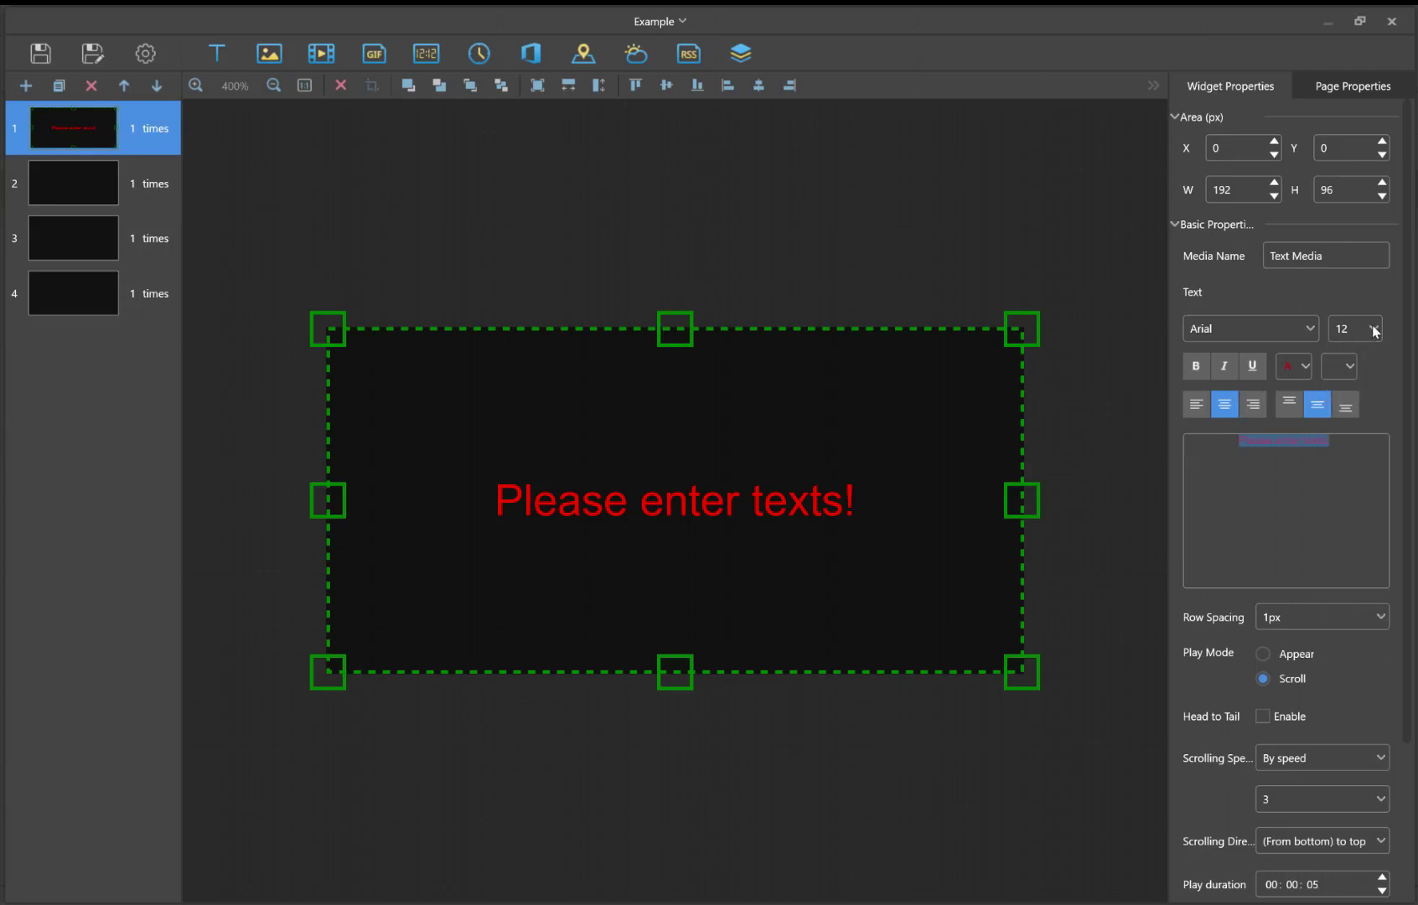
{"action": "left_click", "coordinate": [1374, 333]}
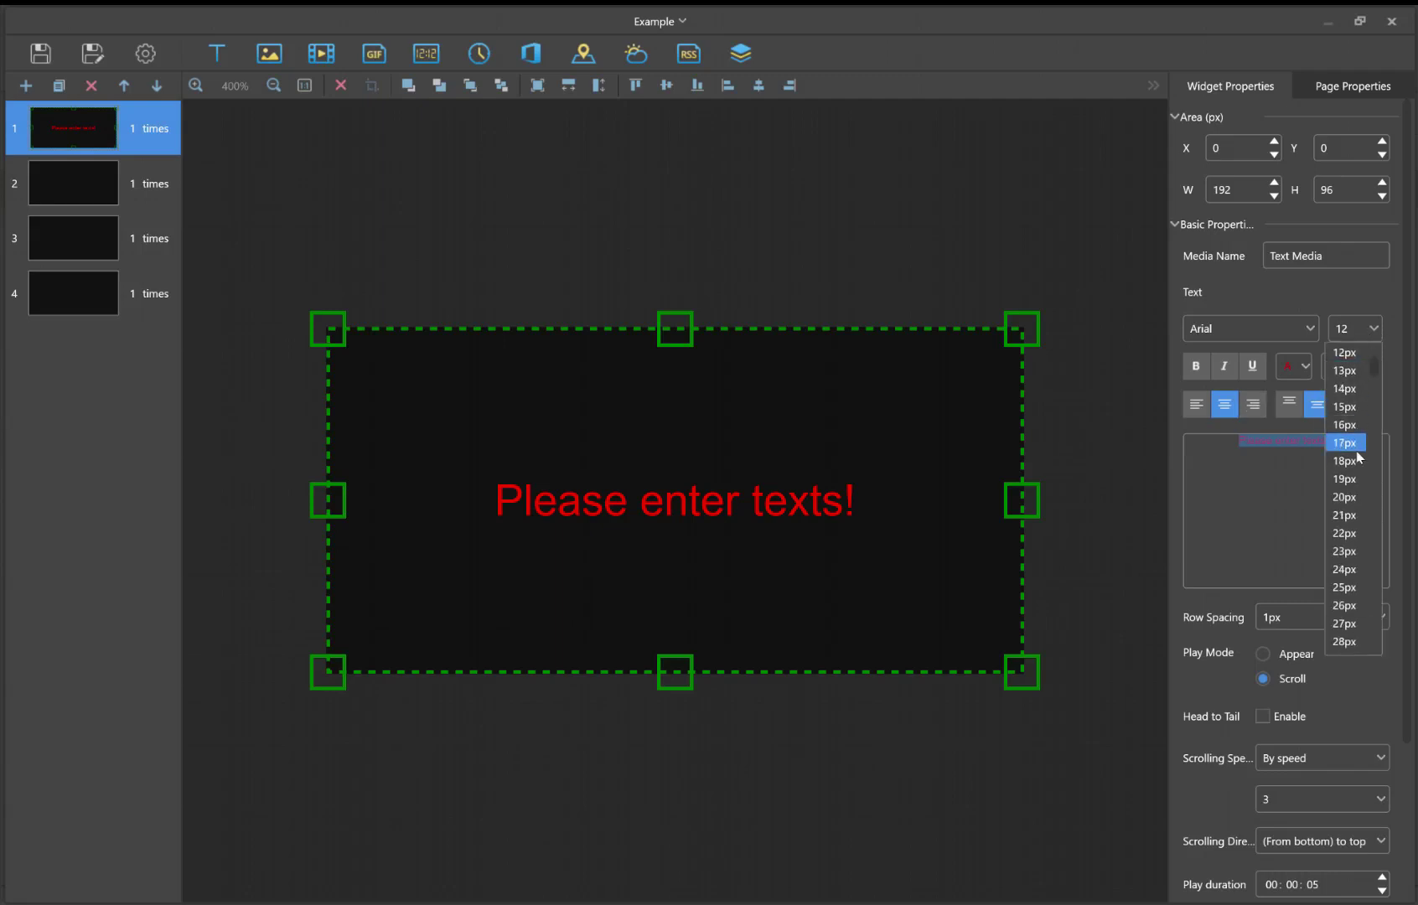
{"action": "left_click", "coordinate": [1350, 529]}
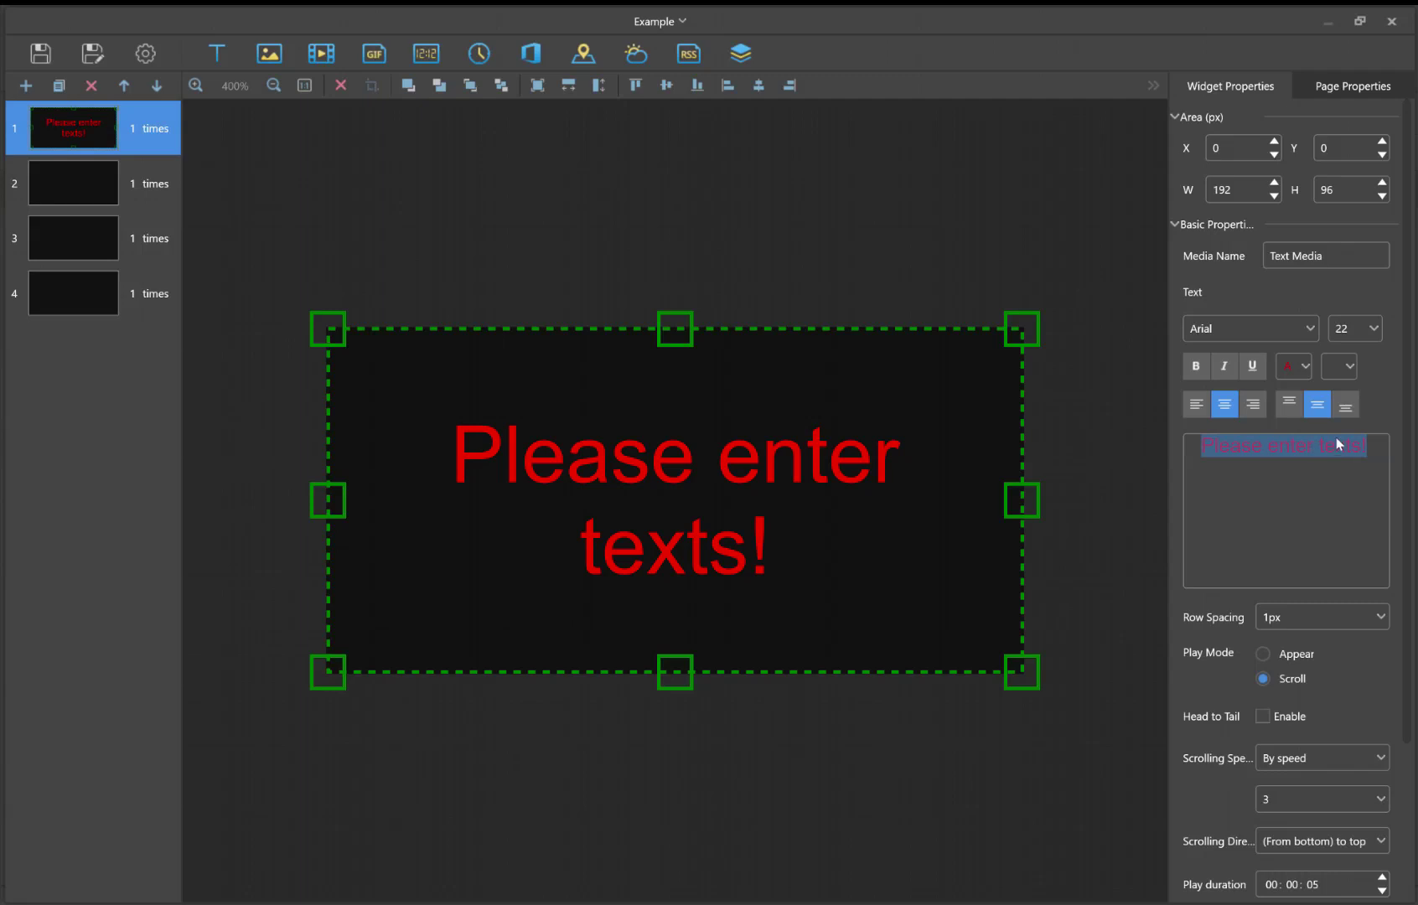
Step: Replace the placeholder with 'WELCOME' and make its font colour white
{"action": "left_click_drag", "start_coordinate": [1381, 449], "coordinate": [1127, 443]}
{"action": "type", "text": "WELCOME"}
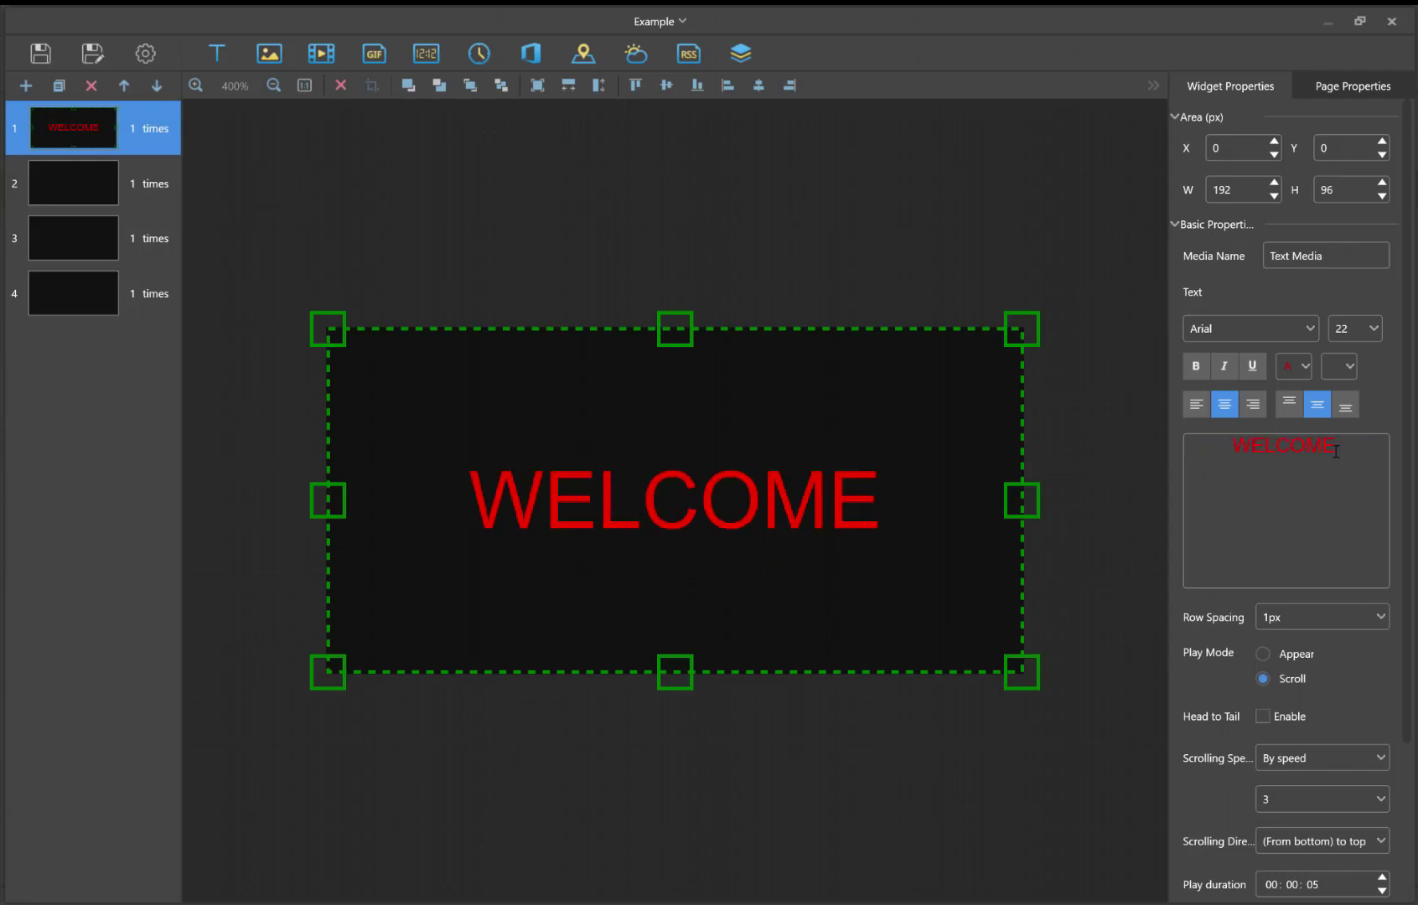
{"action": "left_click_drag", "start_coordinate": [1330, 451], "coordinate": [1216, 455]}
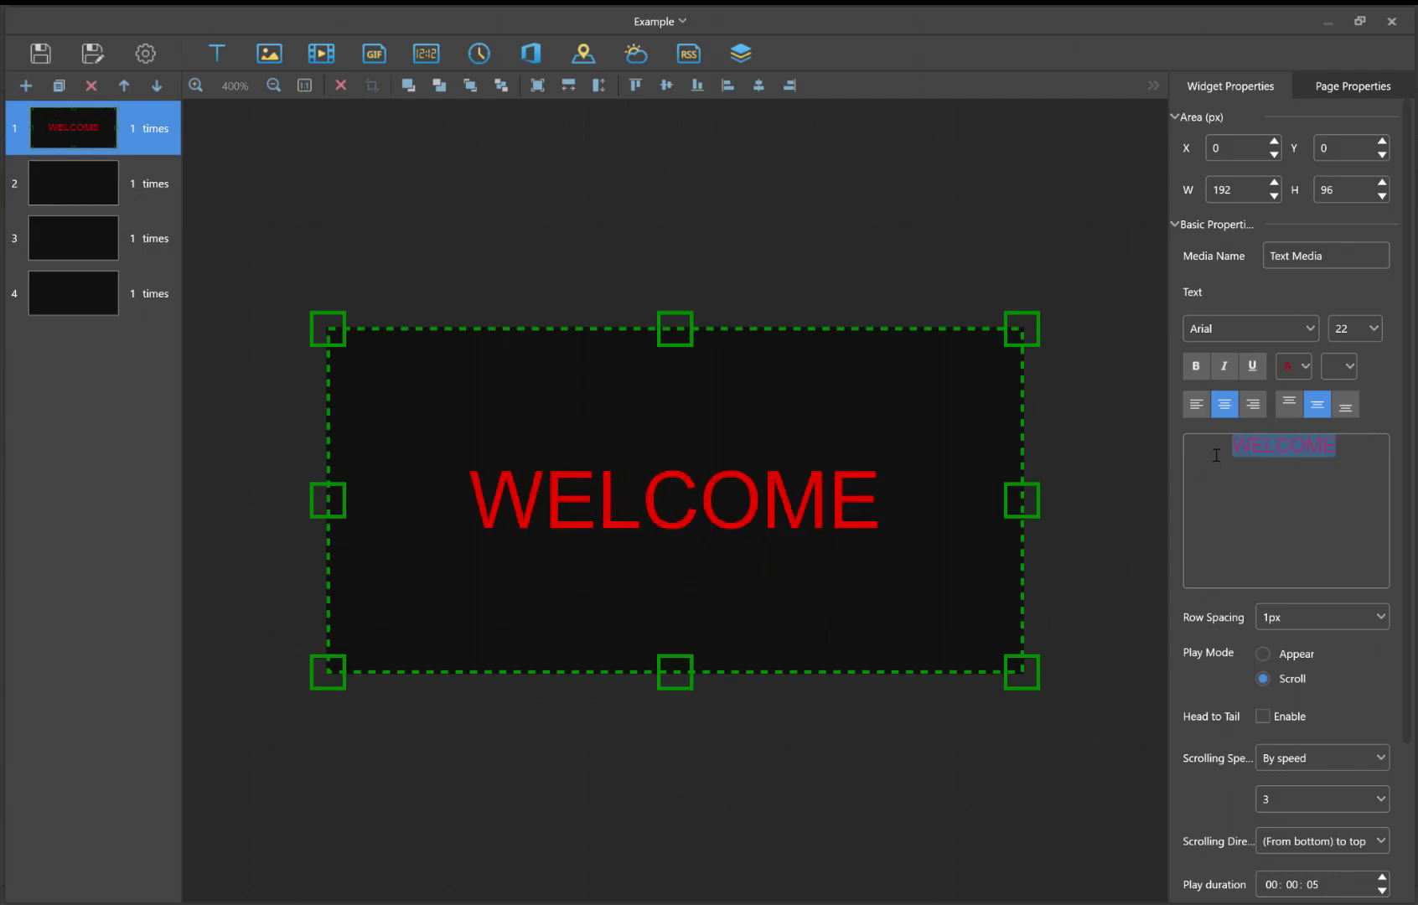
{"action": "left_click", "coordinate": [1296, 367]}
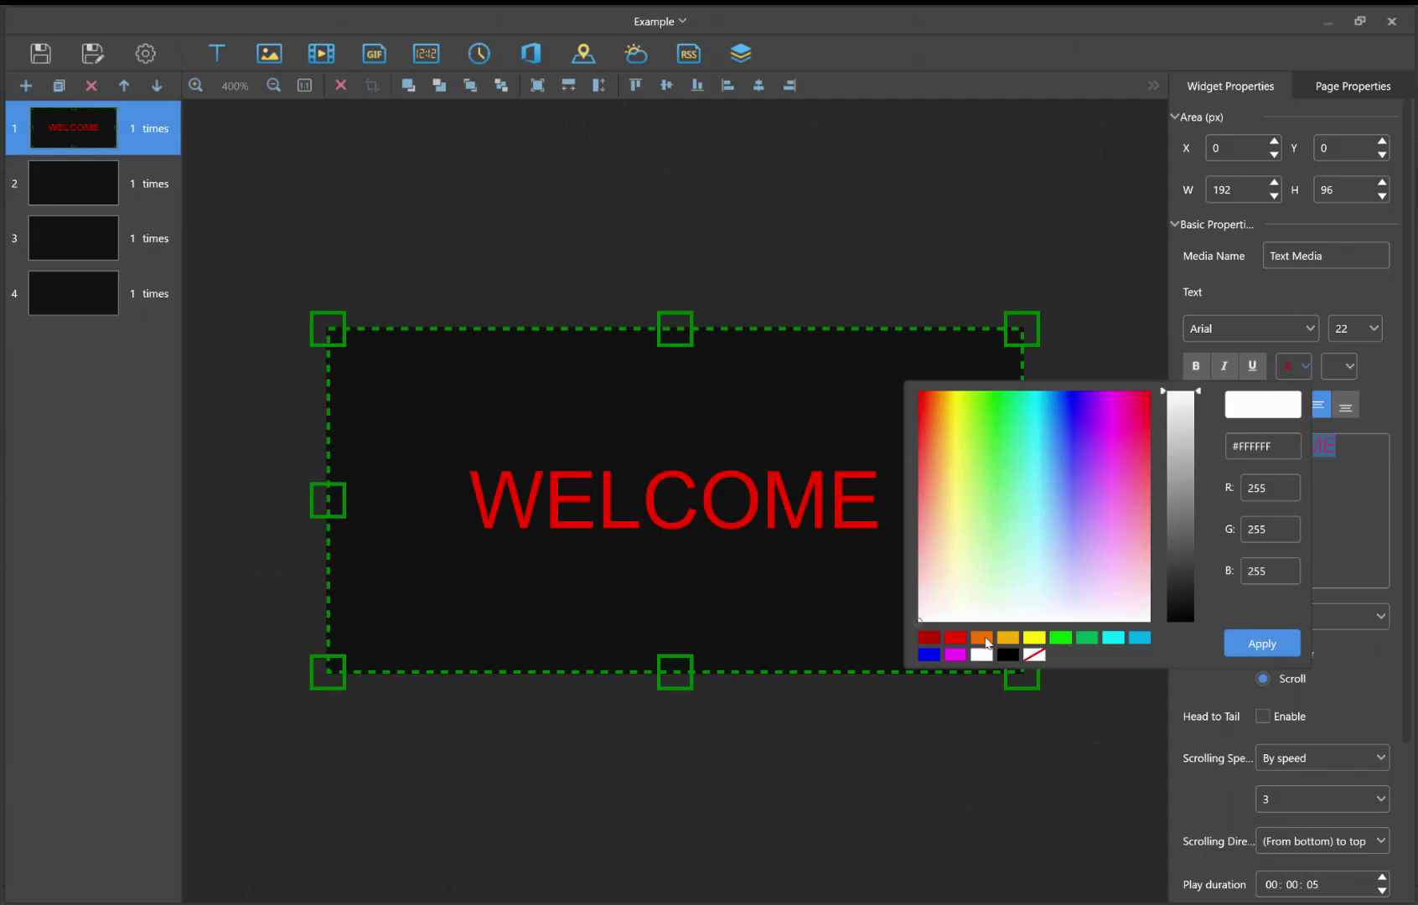
{"action": "left_click", "coordinate": [1121, 603]}
{"action": "left_click_drag", "start_coordinate": [1121, 603], "coordinate": [1150, 622]}
{"action": "left_click", "coordinate": [1278, 651]}
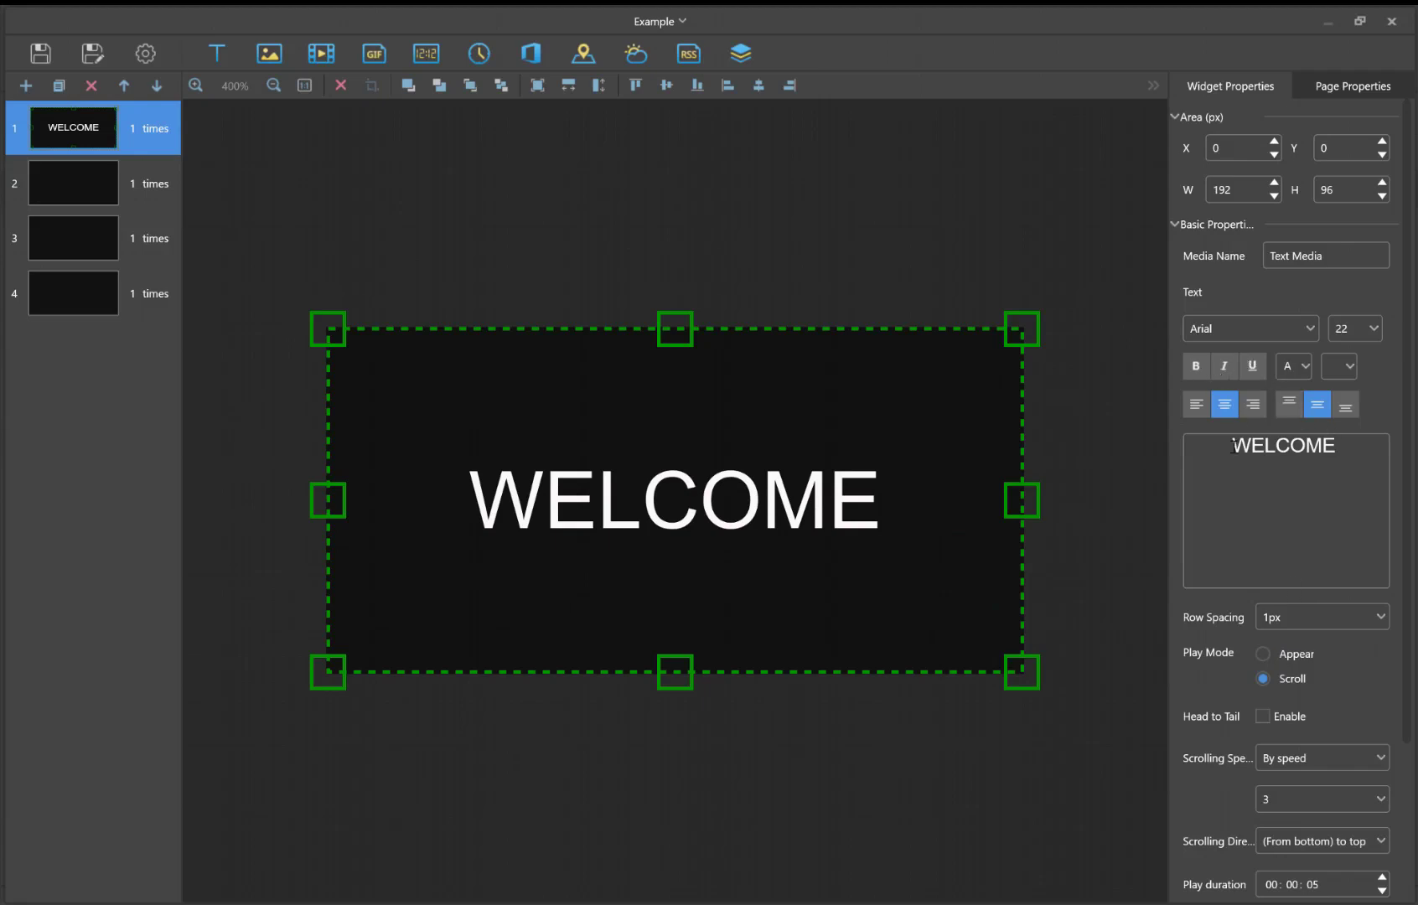
Step: Make the WELCOME text bold
{"action": "left_click_drag", "start_coordinate": [1231, 445], "coordinate": [1340, 445]}
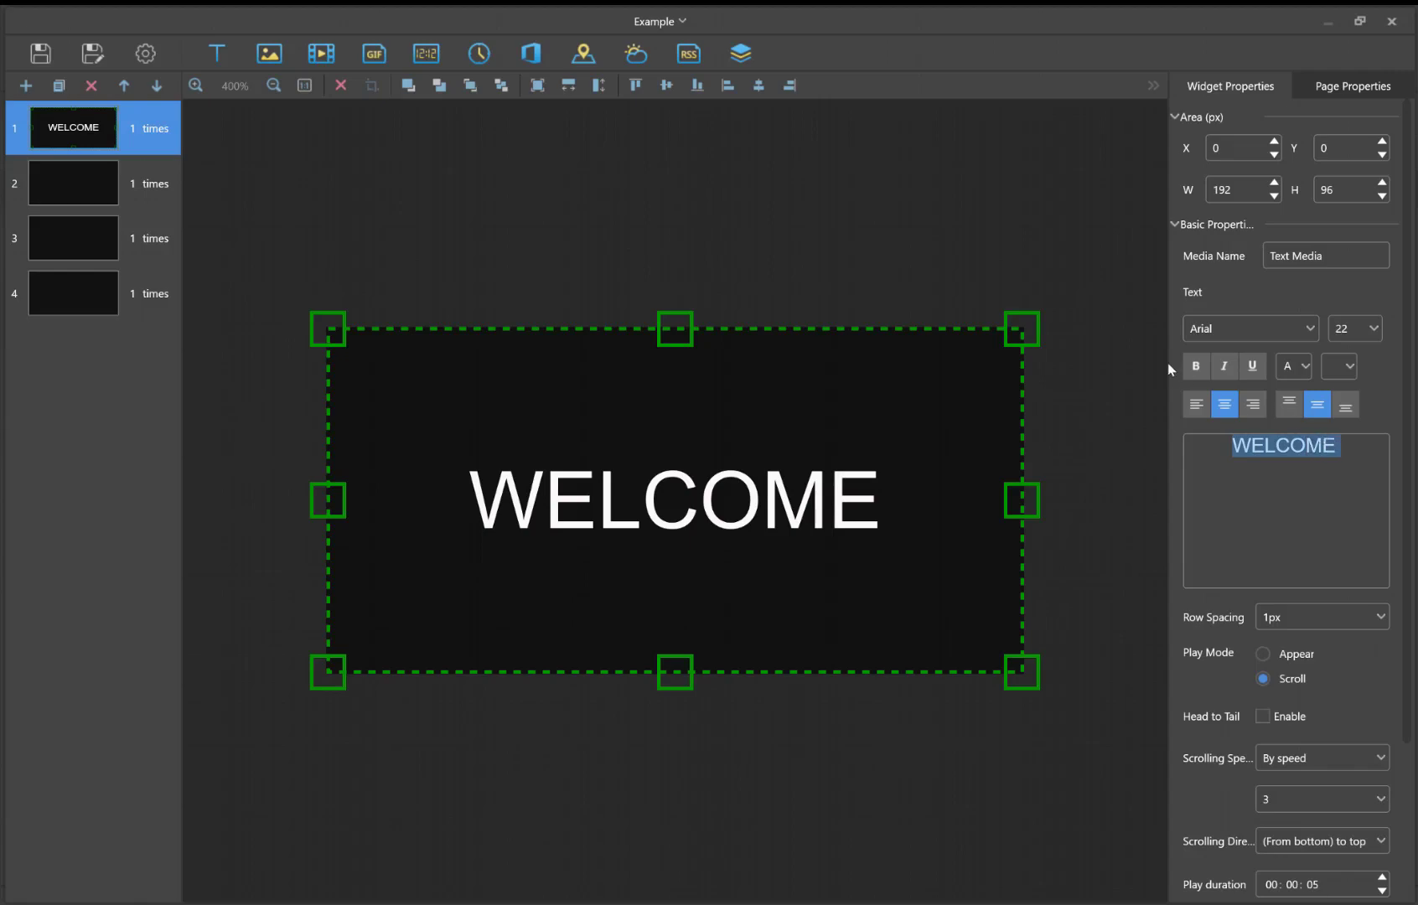
{"action": "left_click", "coordinate": [1204, 374]}
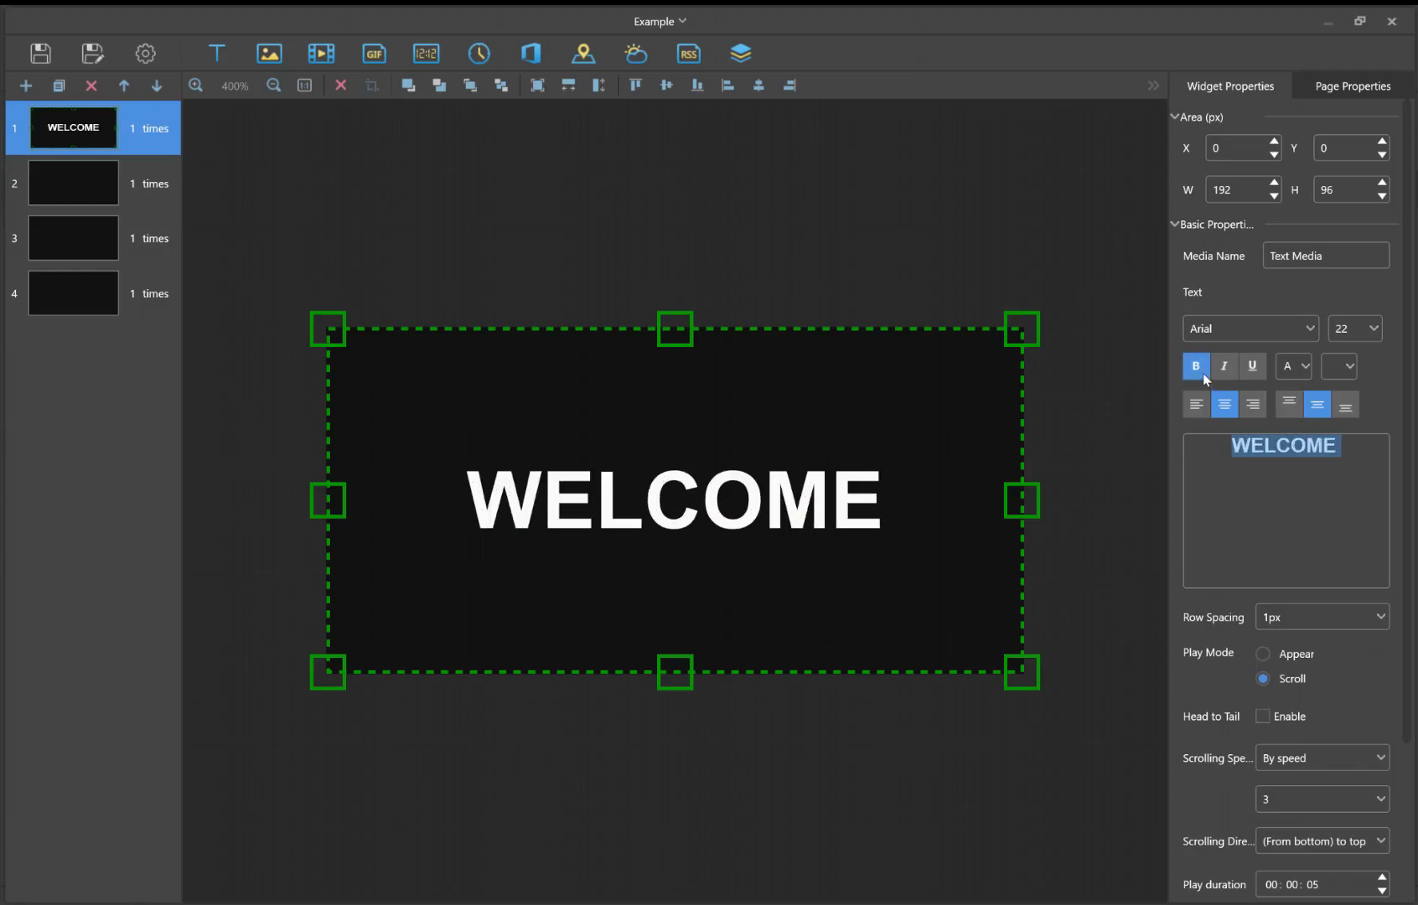
{"action": "left_click", "coordinate": [1358, 489]}
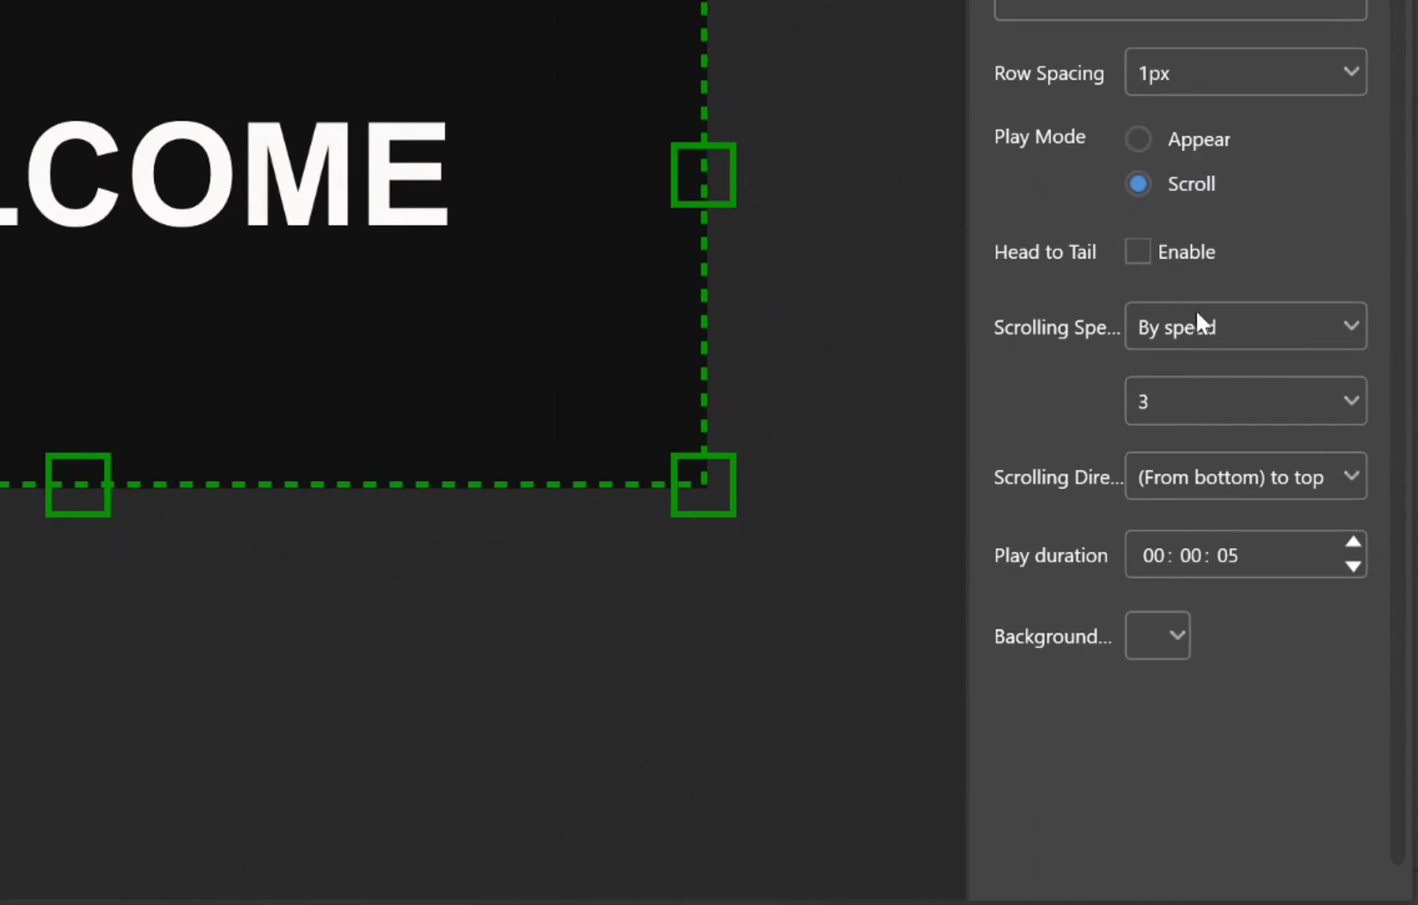
Step: Set the WELCOME text's play mode to Appear and keep No transition
{"action": "key", "text": "Up"}
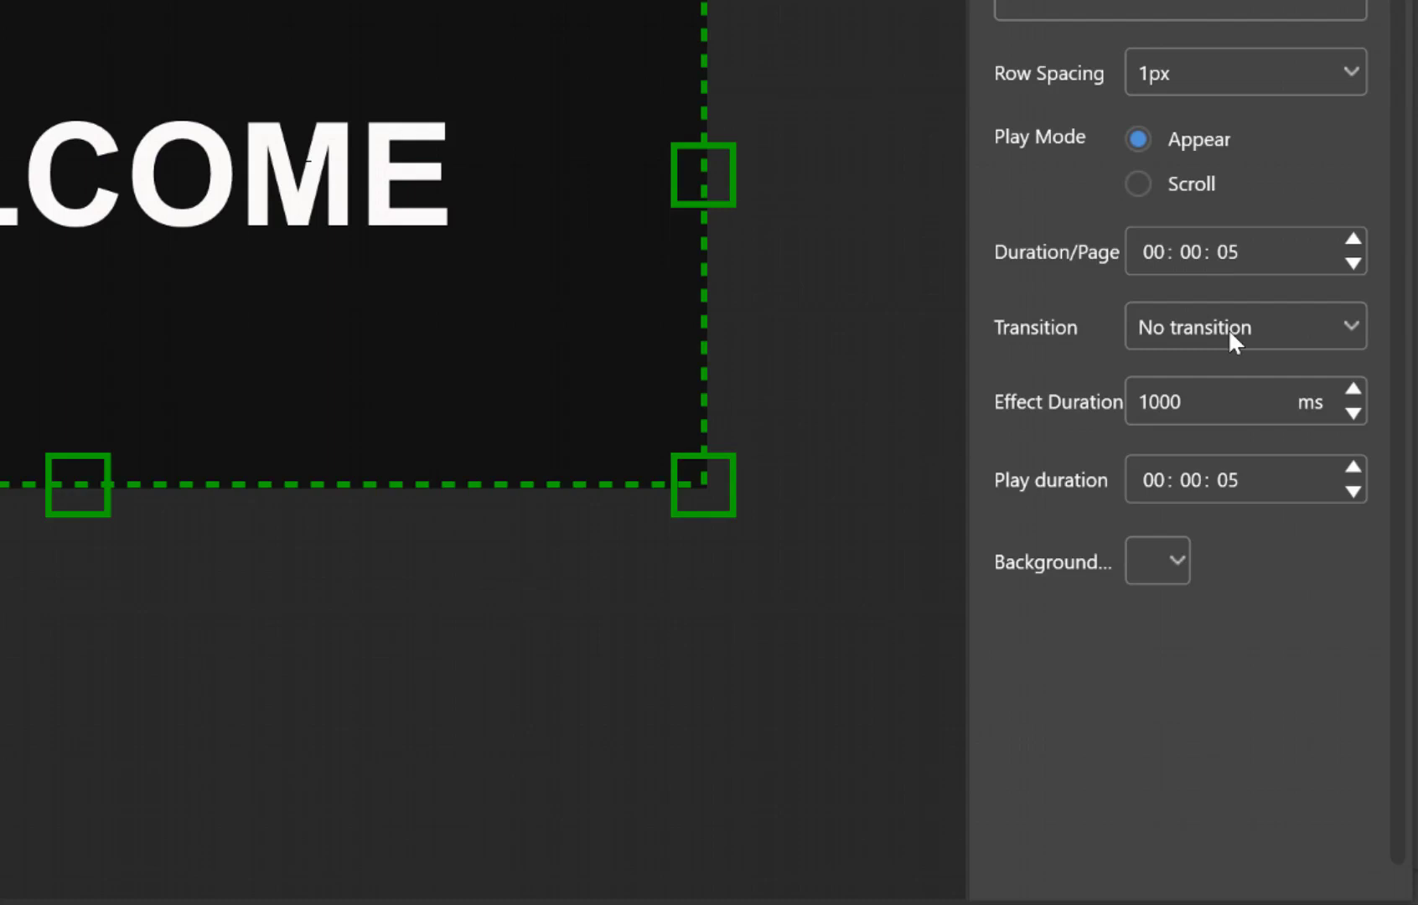
{"action": "left_click", "coordinate": [1229, 331]}
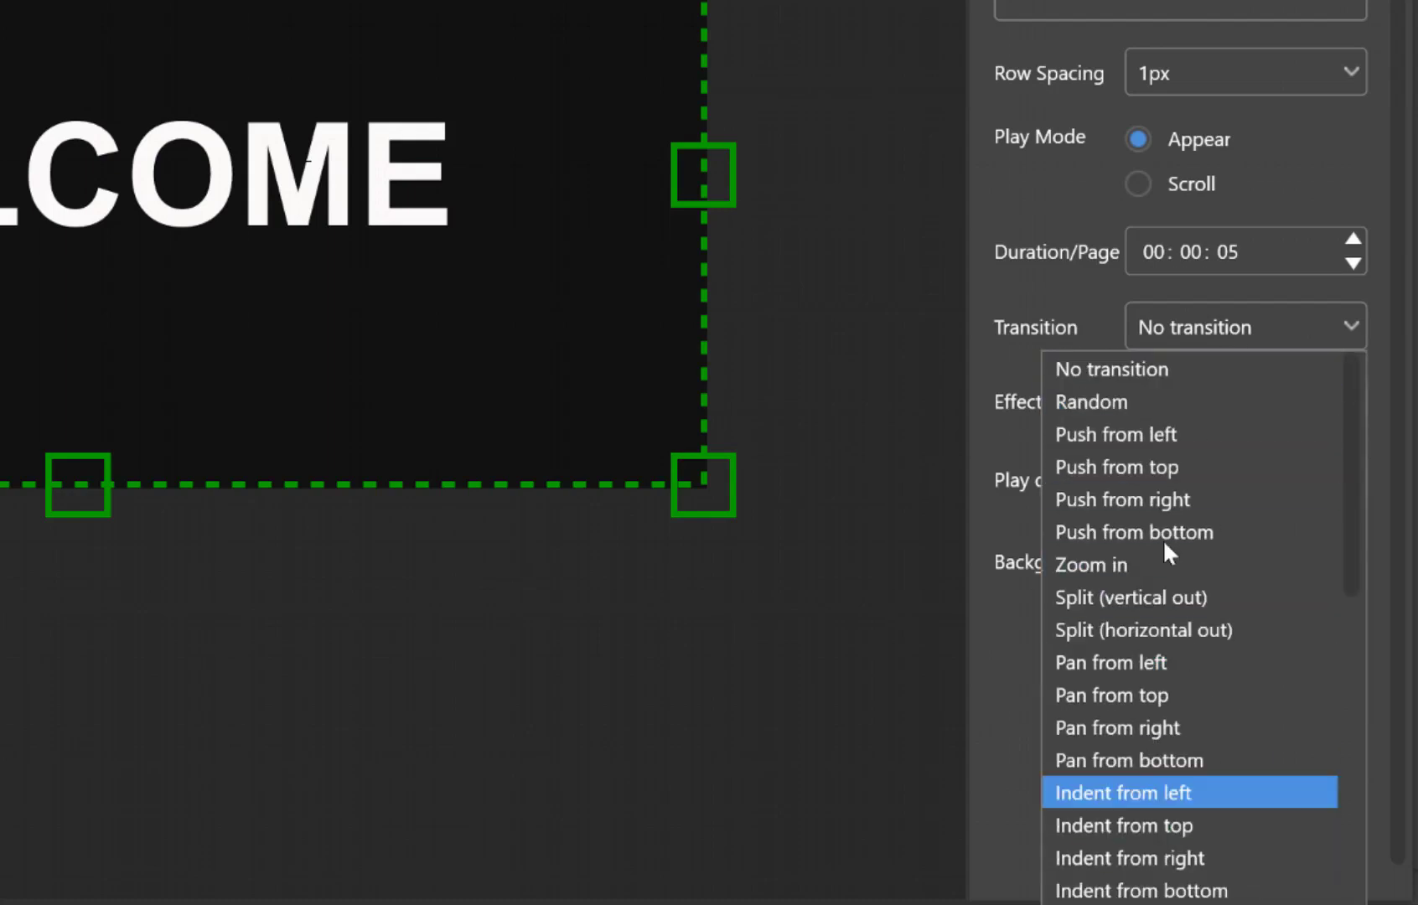
{"action": "scroll", "coordinate": [1232, 595], "scroll_direction": "down", "scroll_amount": 2}
{"action": "scroll", "coordinate": [1160, 404], "scroll_direction": "up", "scroll_amount": 1}
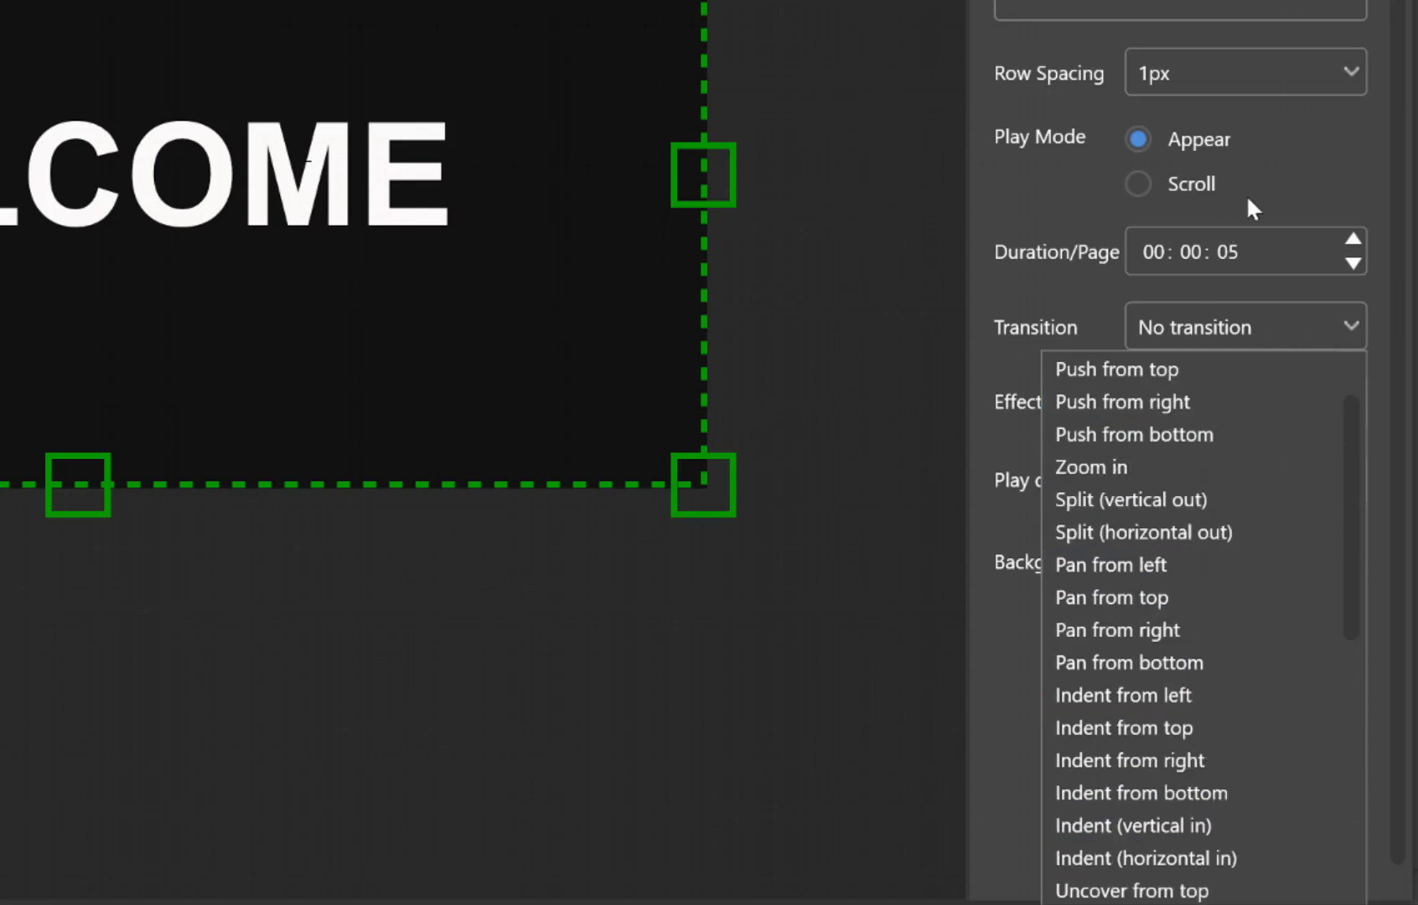
{"action": "left_click", "coordinate": [1295, 140]}
{"action": "scroll", "coordinate": [1327, 616], "scroll_direction": "up", "scroll_amount": 3}
{"action": "scroll", "coordinate": [1333, 572], "scroll_direction": "up", "scroll_amount": 2}
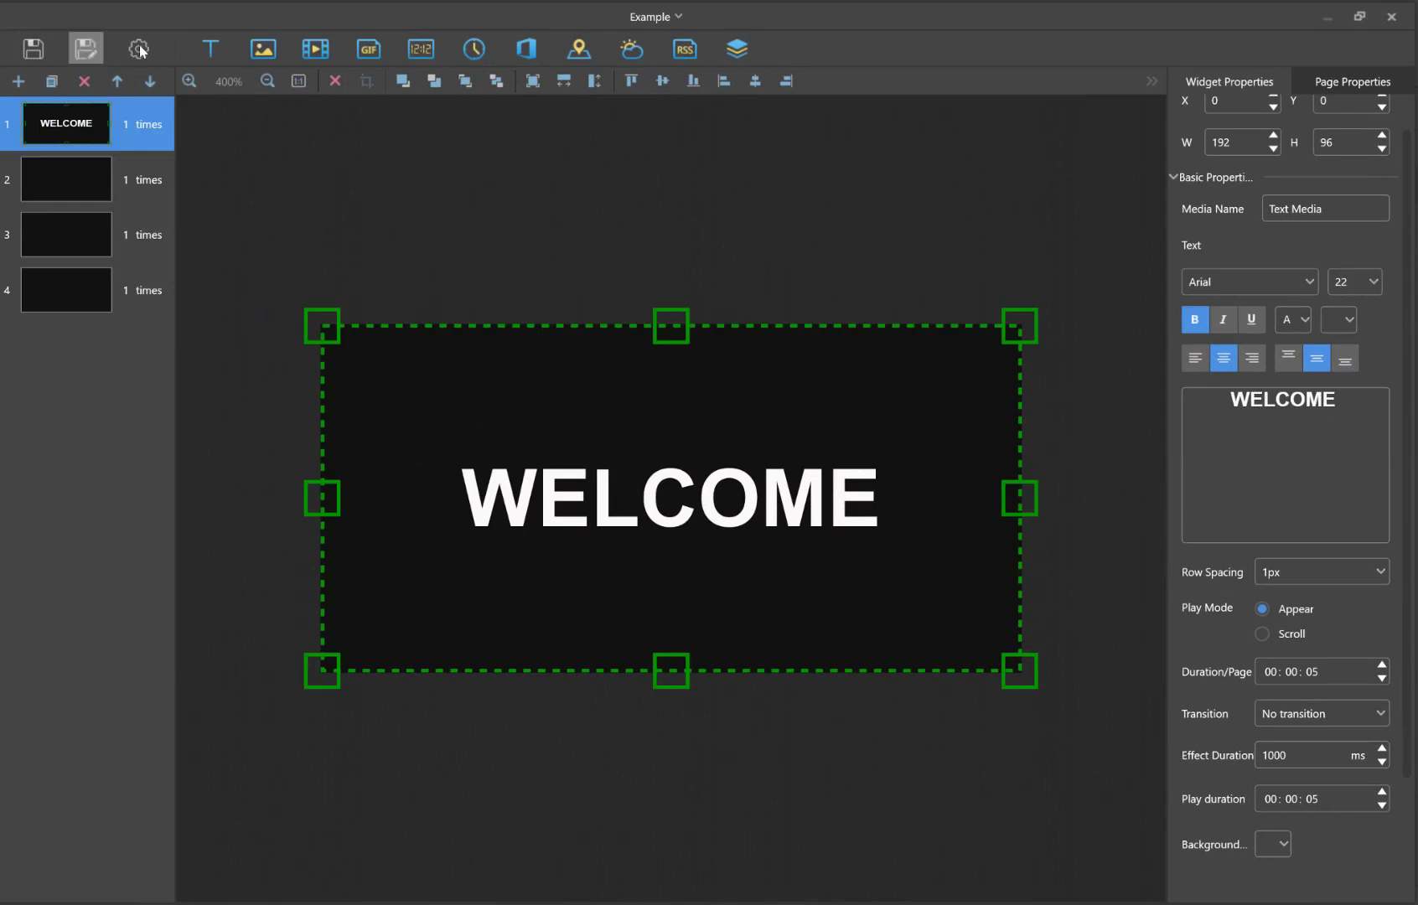
{"action": "left_click", "coordinate": [141, 52]}
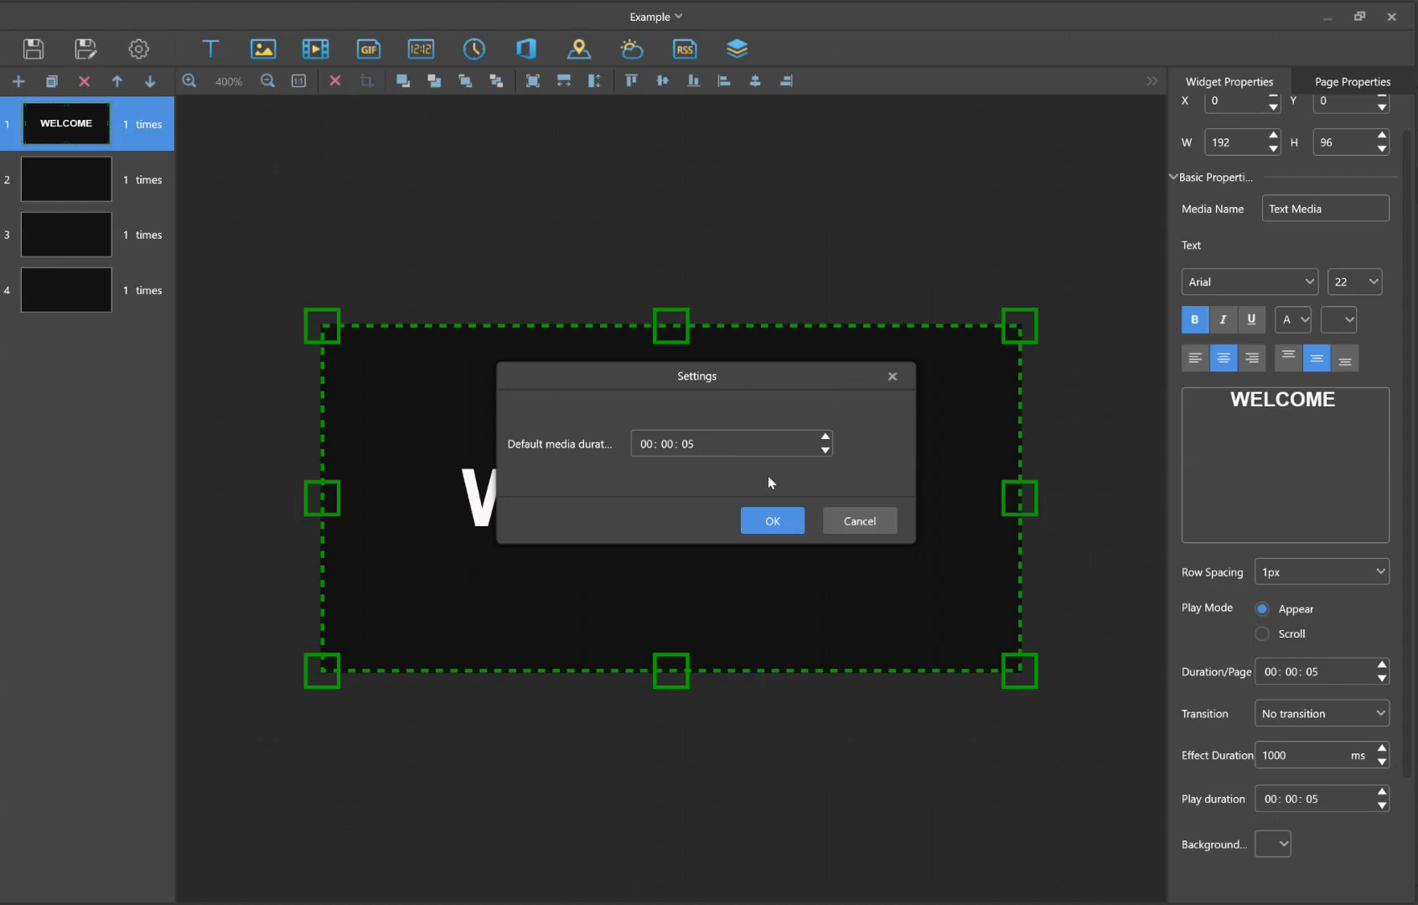
{"action": "left_click", "coordinate": [859, 528]}
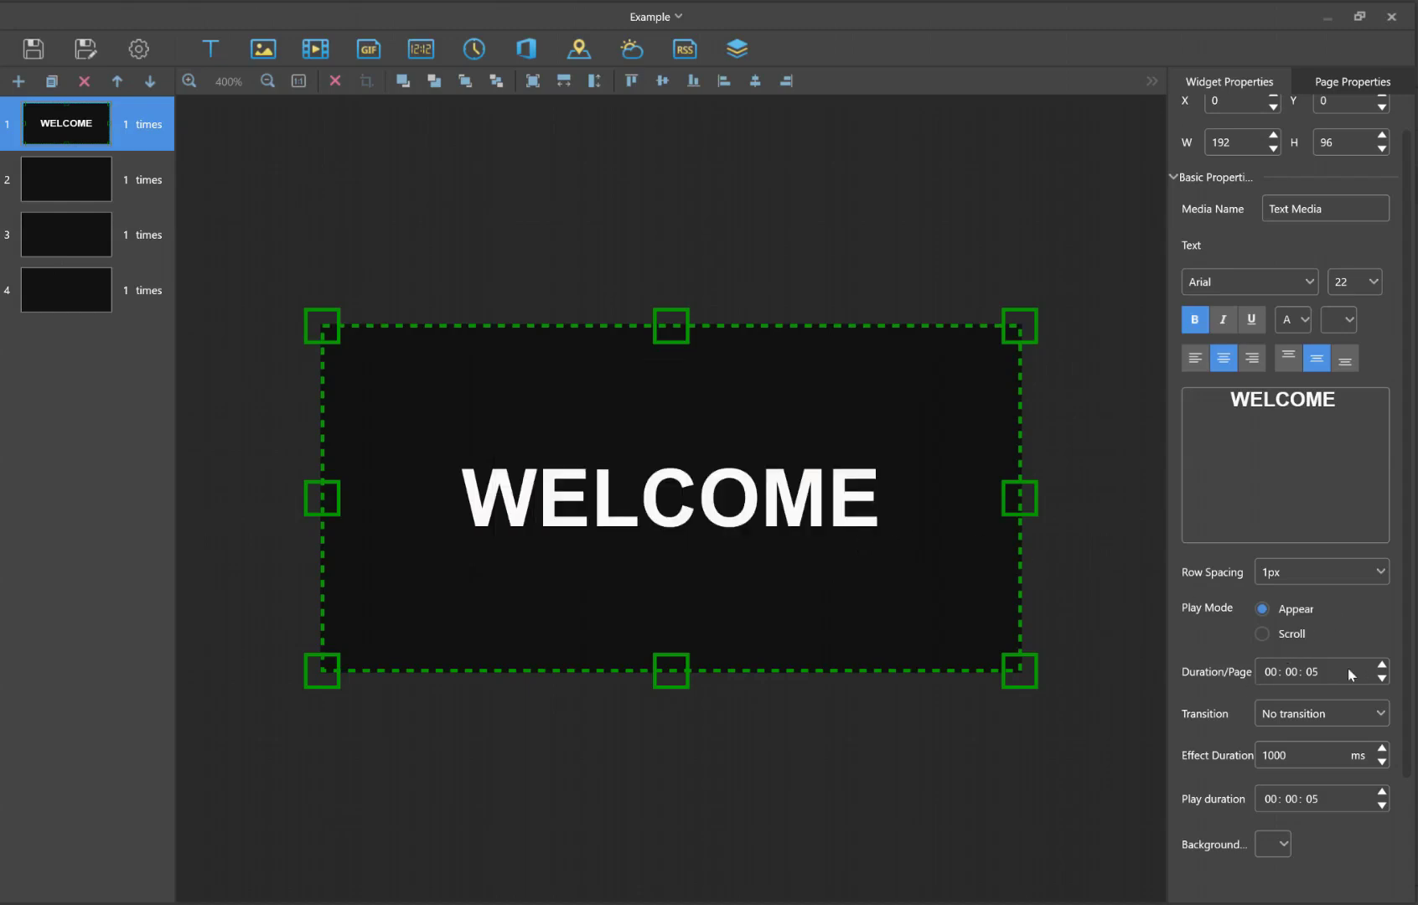
{"action": "left_click", "coordinate": [1280, 844]}
{"action": "left_click", "coordinate": [1320, 848]}
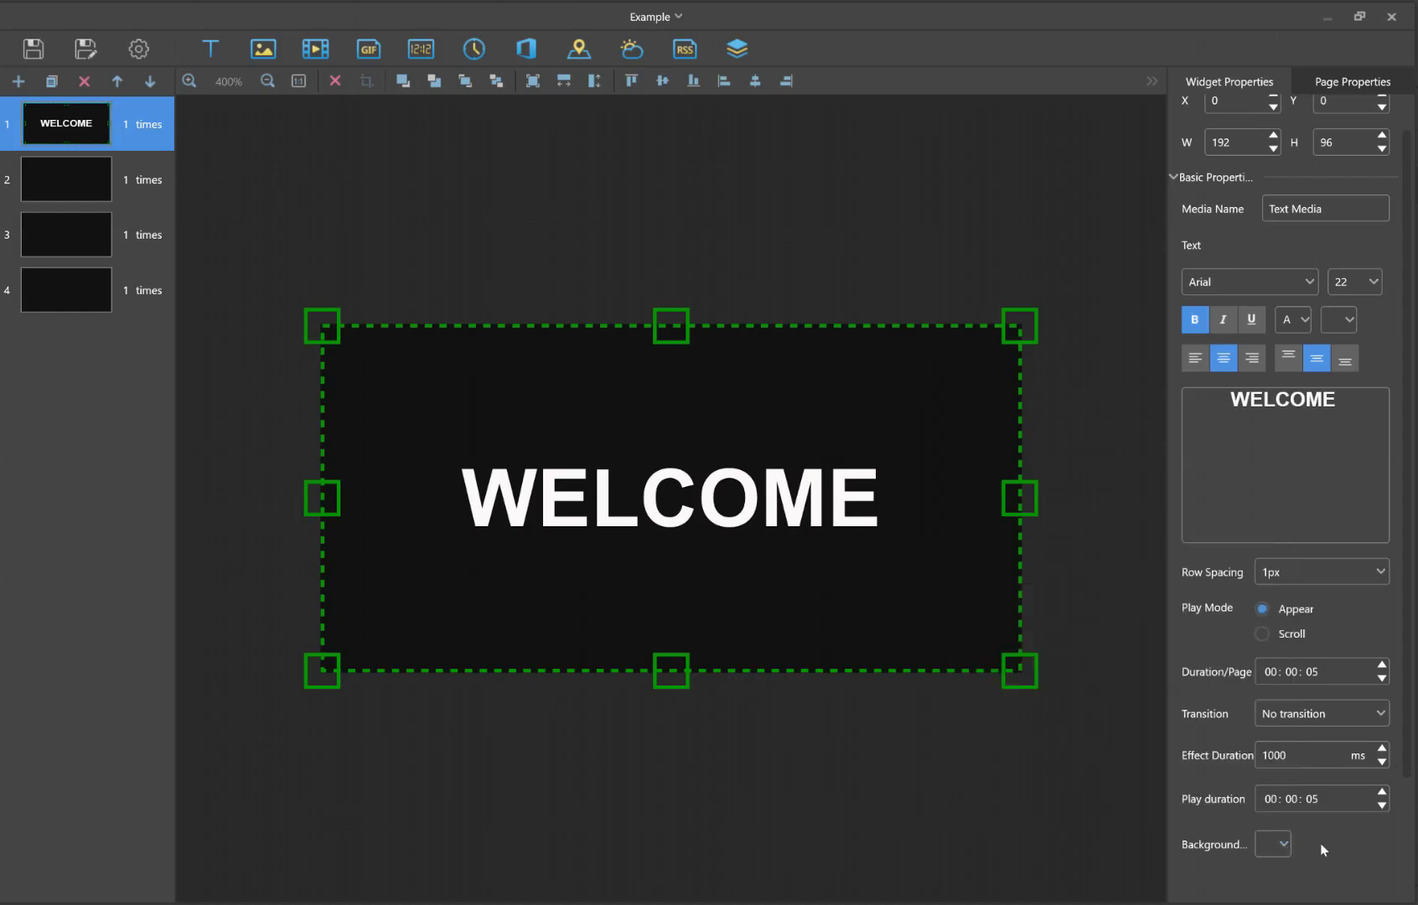
Step: Show page 1's properties, then switch to the empty page 2
{"action": "left_click", "coordinate": [1332, 87]}
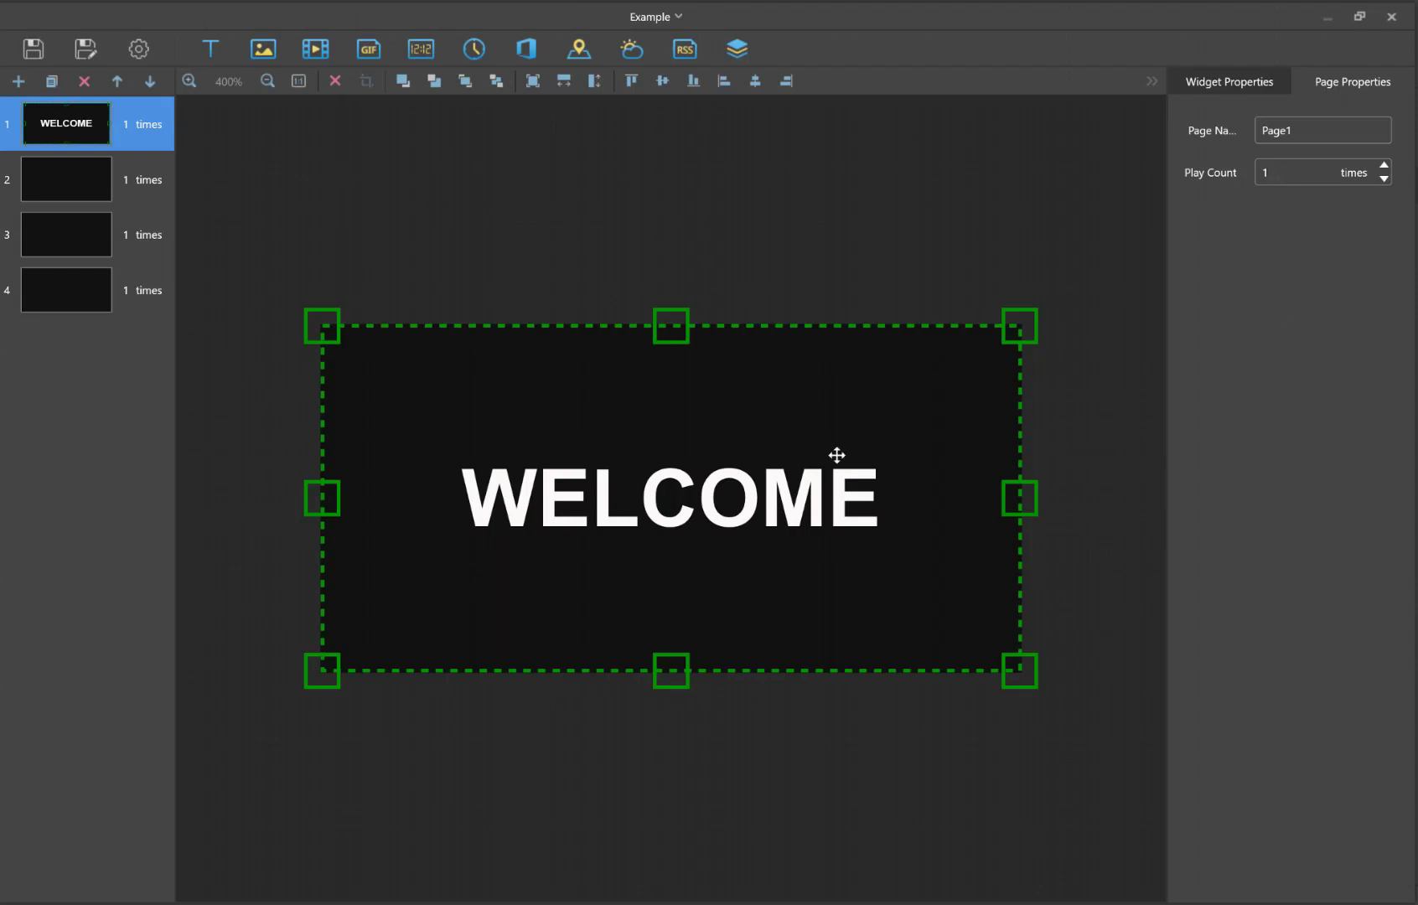
{"action": "left_click", "coordinate": [109, 176]}
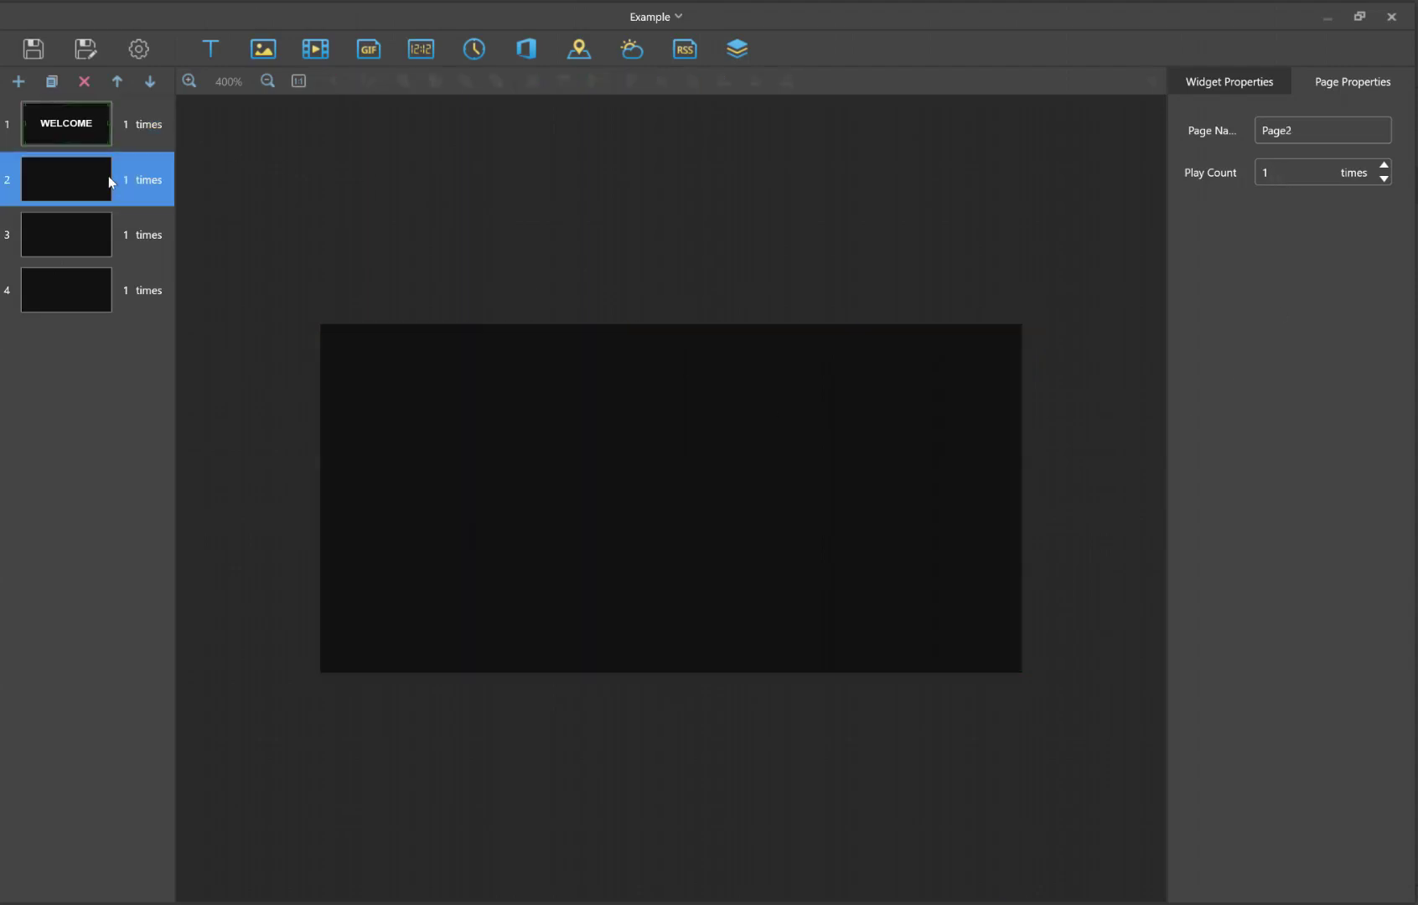
Step: Insert the crystal-ball photo as a full-screen 192×96 picture on page 2, then select page 3
{"action": "left_click", "coordinate": [271, 56]}
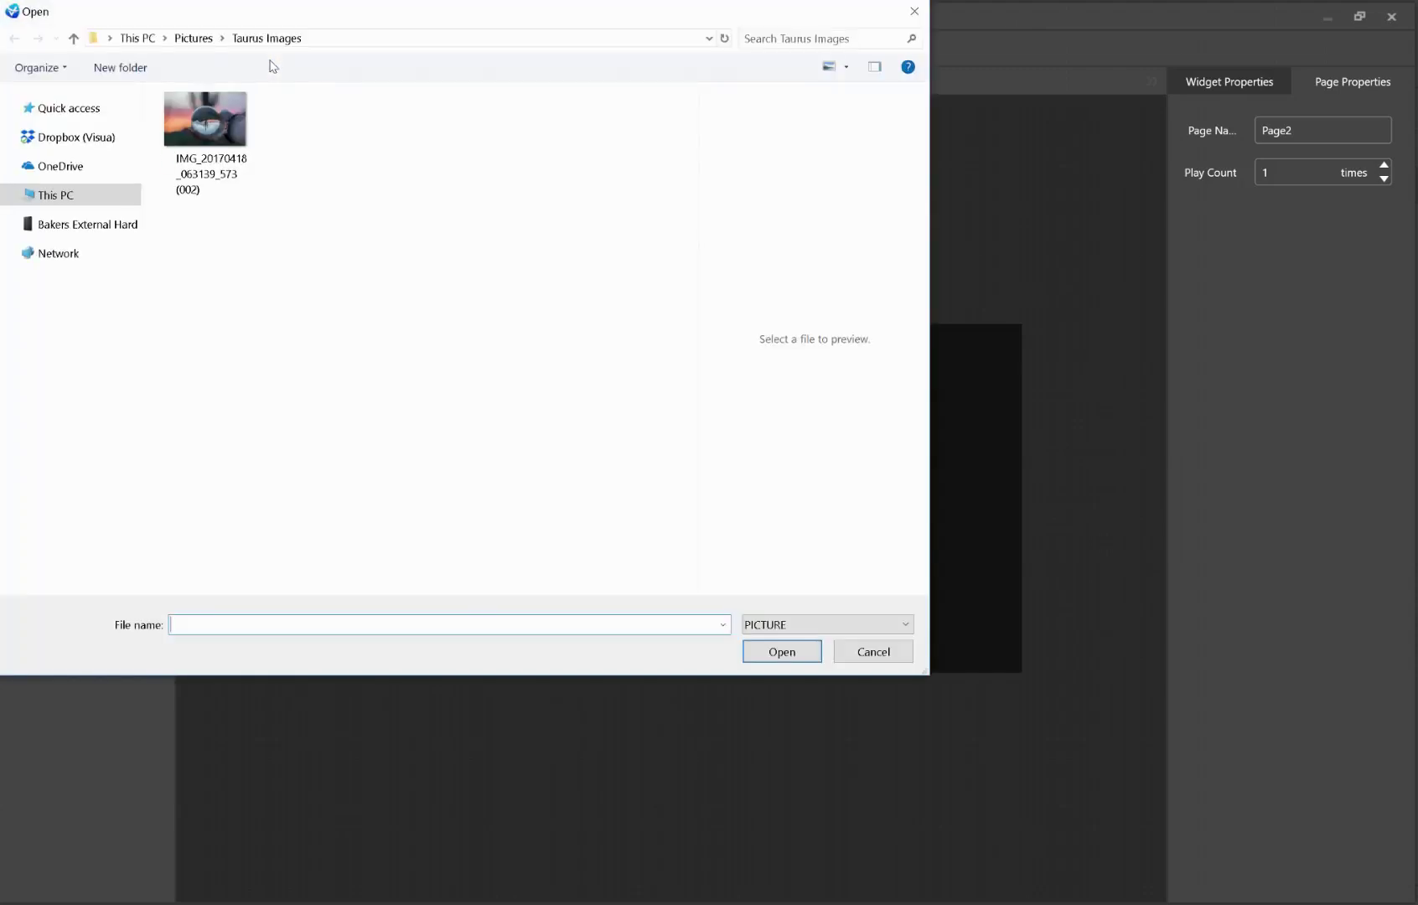
{"action": "double_click", "coordinate": [224, 118]}
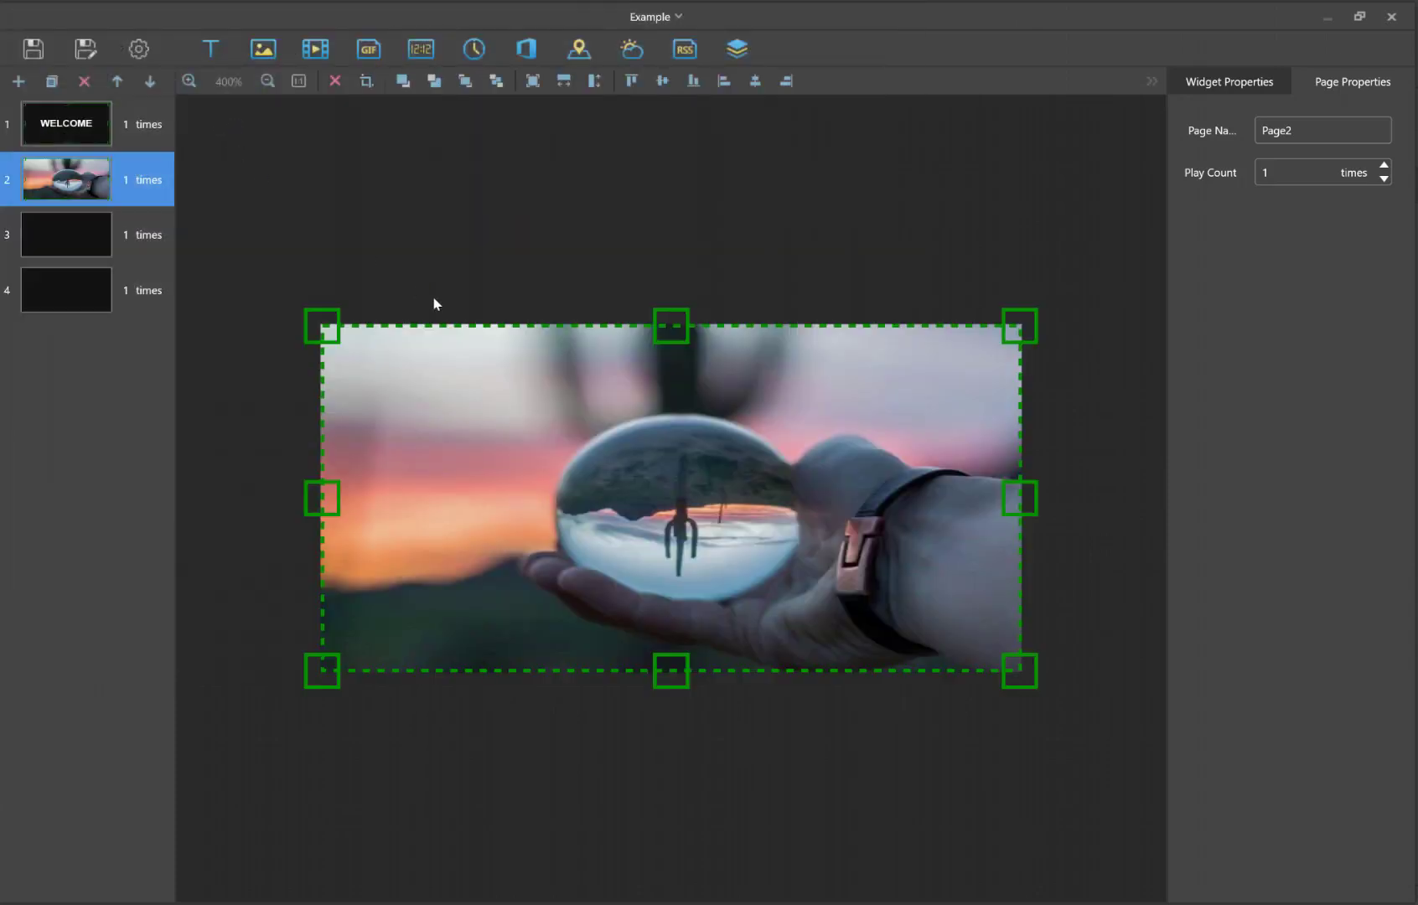
{"action": "left_click", "coordinate": [1248, 77]}
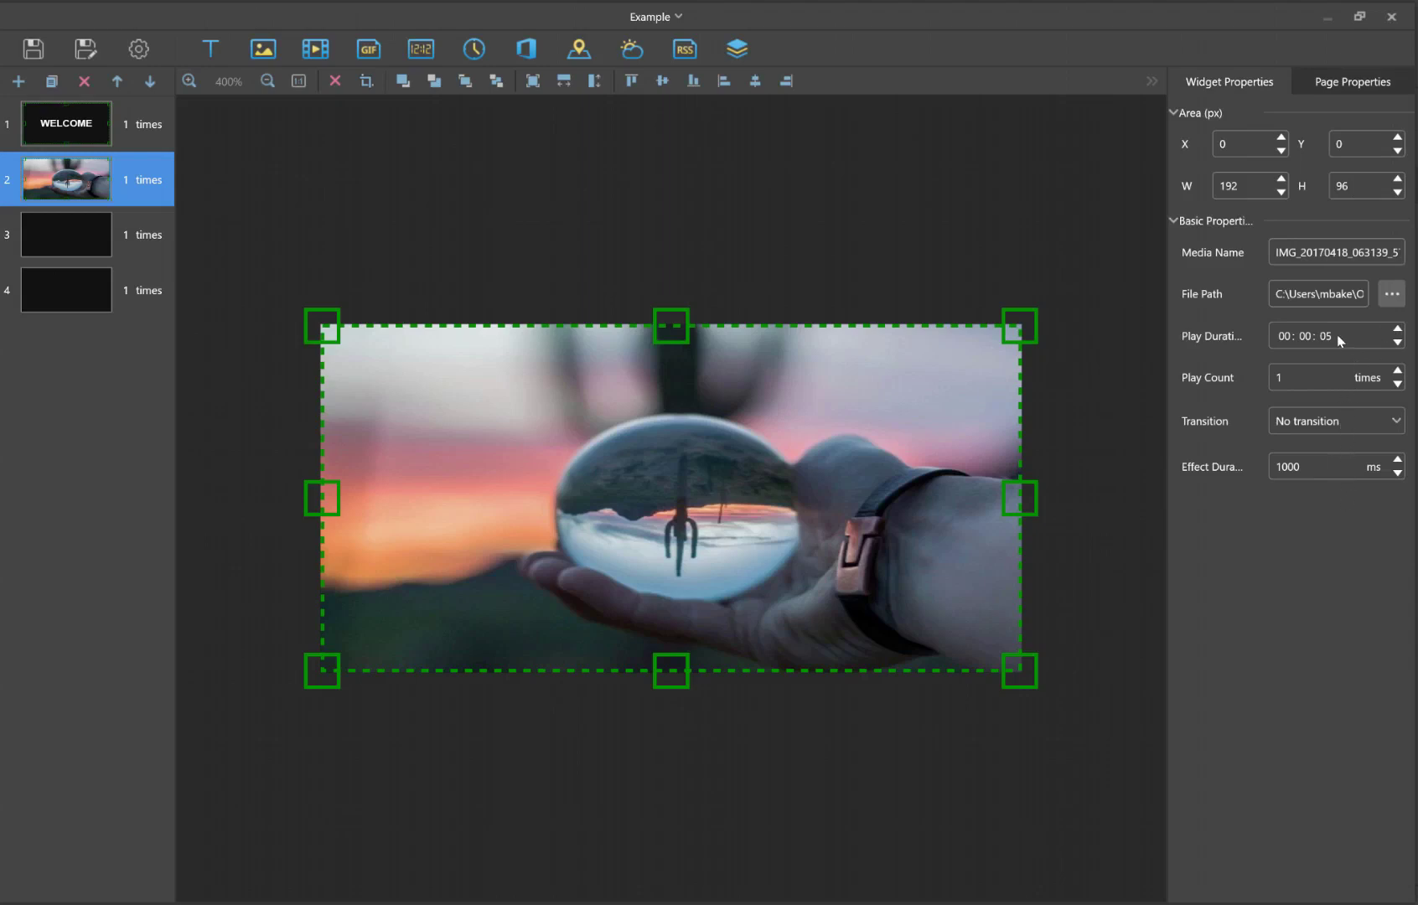
{"action": "left_click", "coordinate": [72, 236]}
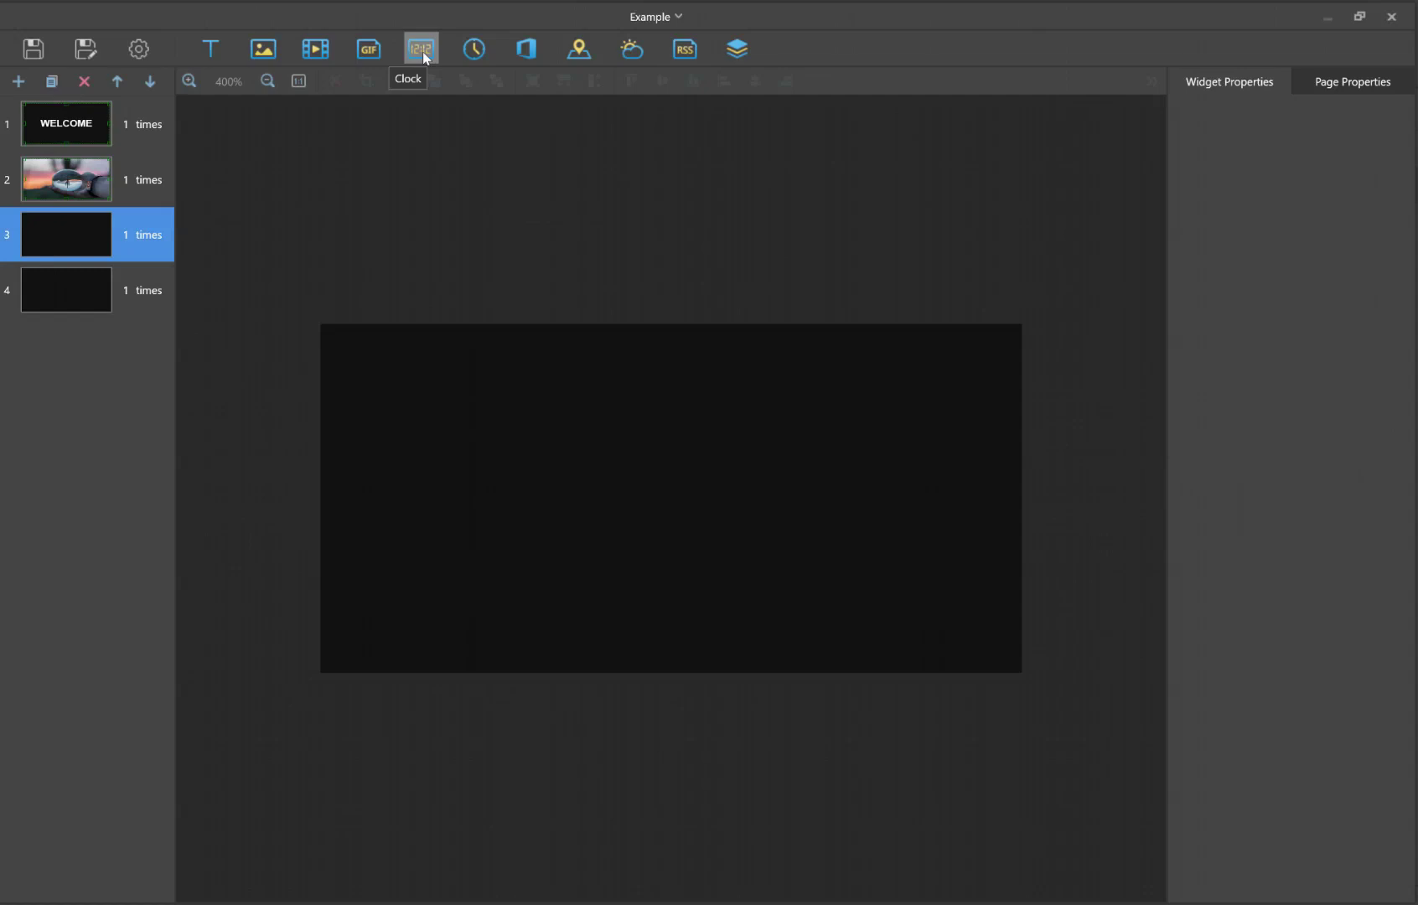
Step: Fill page 3 with a digital clock set to America/Chicago (UTC-06:00), then select page 4
{"action": "left_click", "coordinate": [425, 57]}
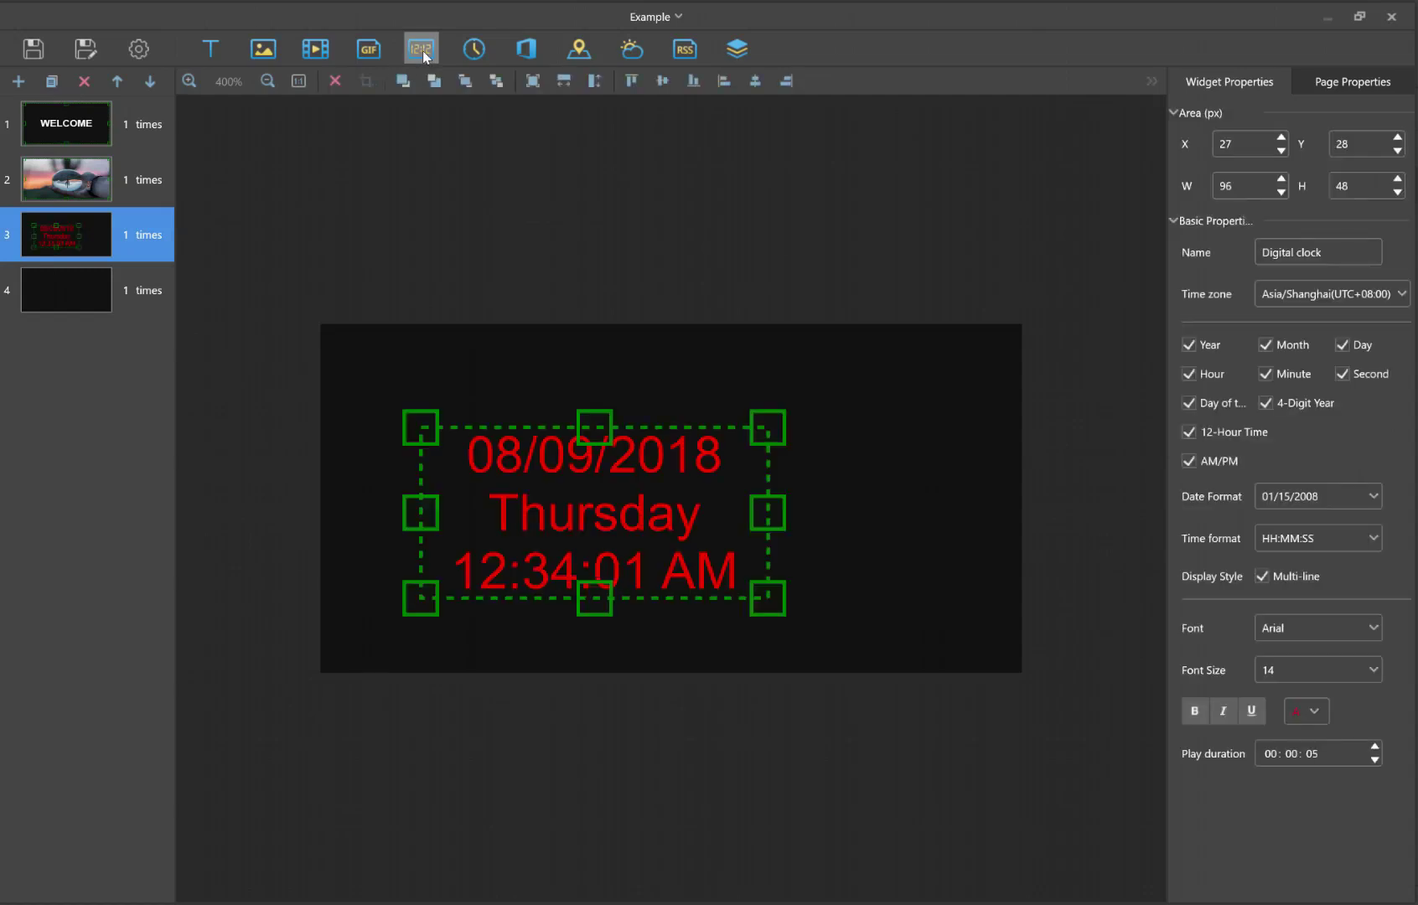
{"action": "left_click", "coordinate": [533, 81]}
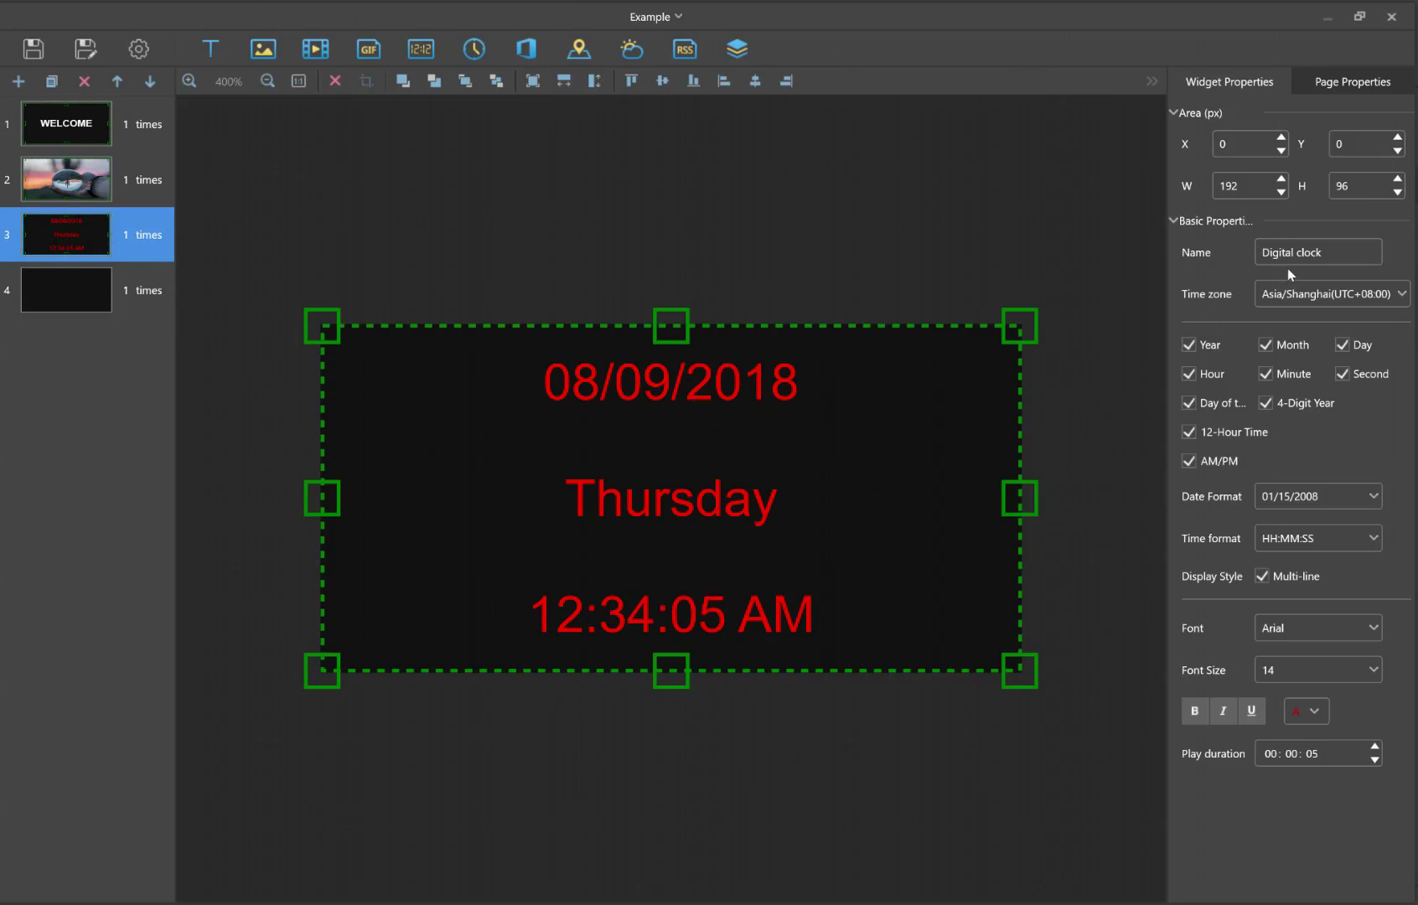
{"action": "left_click", "coordinate": [1324, 293]}
{"action": "scroll", "coordinate": [1309, 354], "scroll_direction": "up", "scroll_amount": 10}
{"action": "scroll", "coordinate": [1306, 360], "scroll_direction": "up", "scroll_amount": 10}
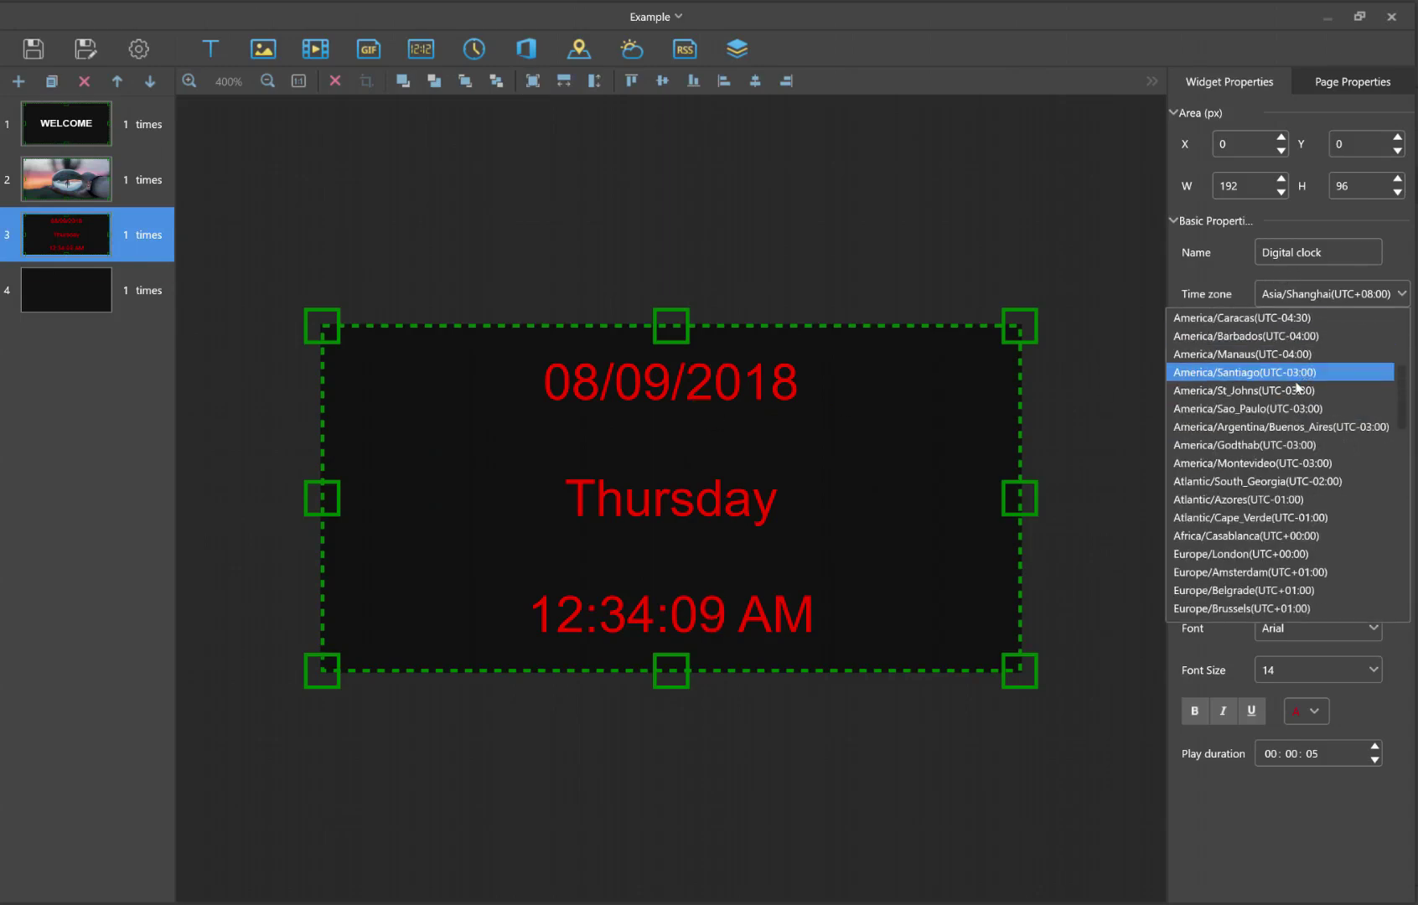
{"action": "scroll", "coordinate": [1287, 357], "scroll_direction": "up", "scroll_amount": 3}
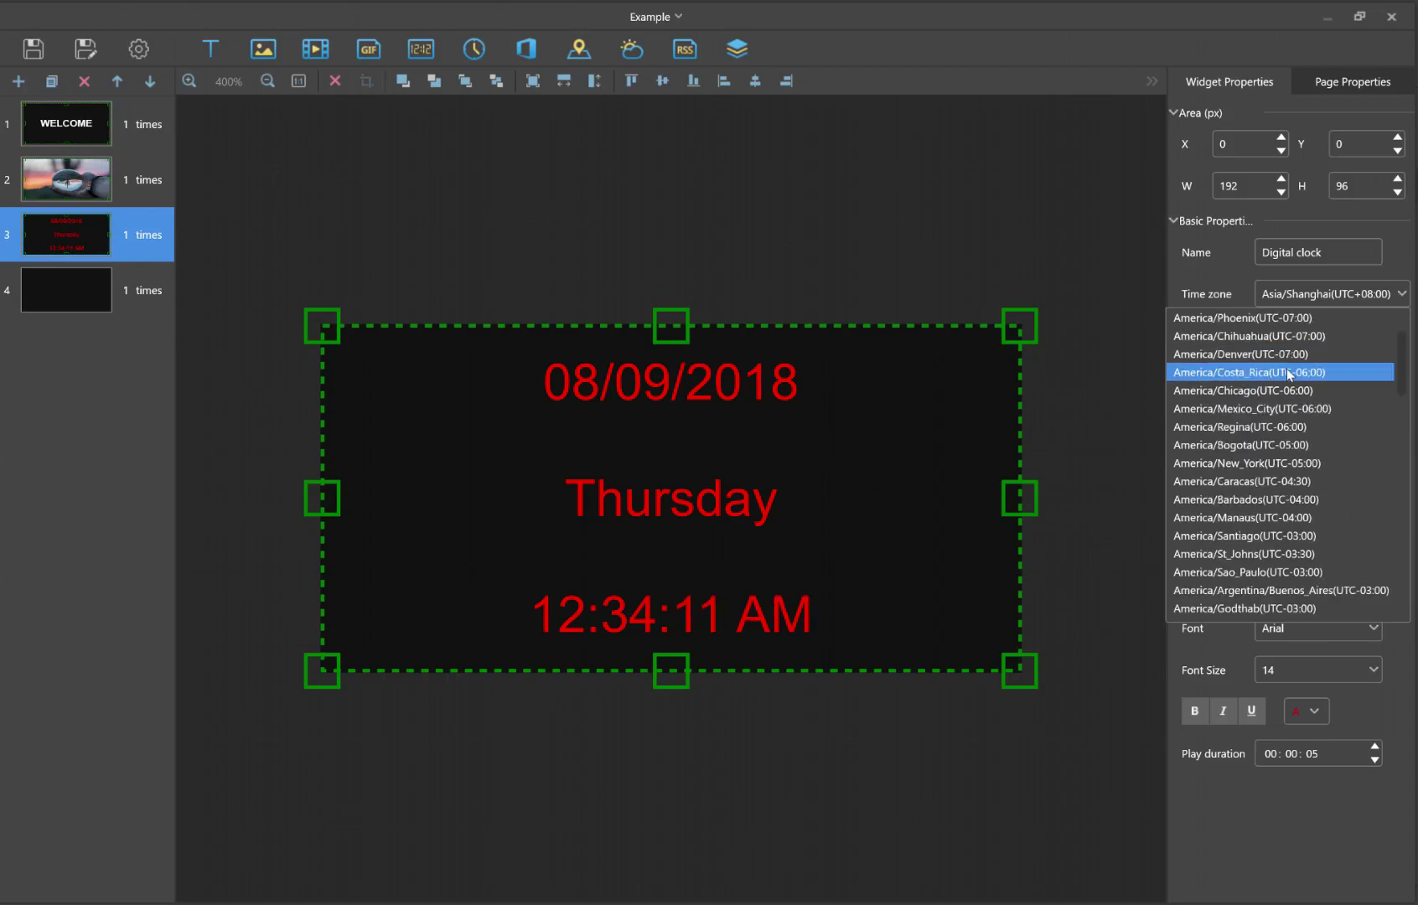
{"action": "left_click", "coordinate": [1287, 391]}
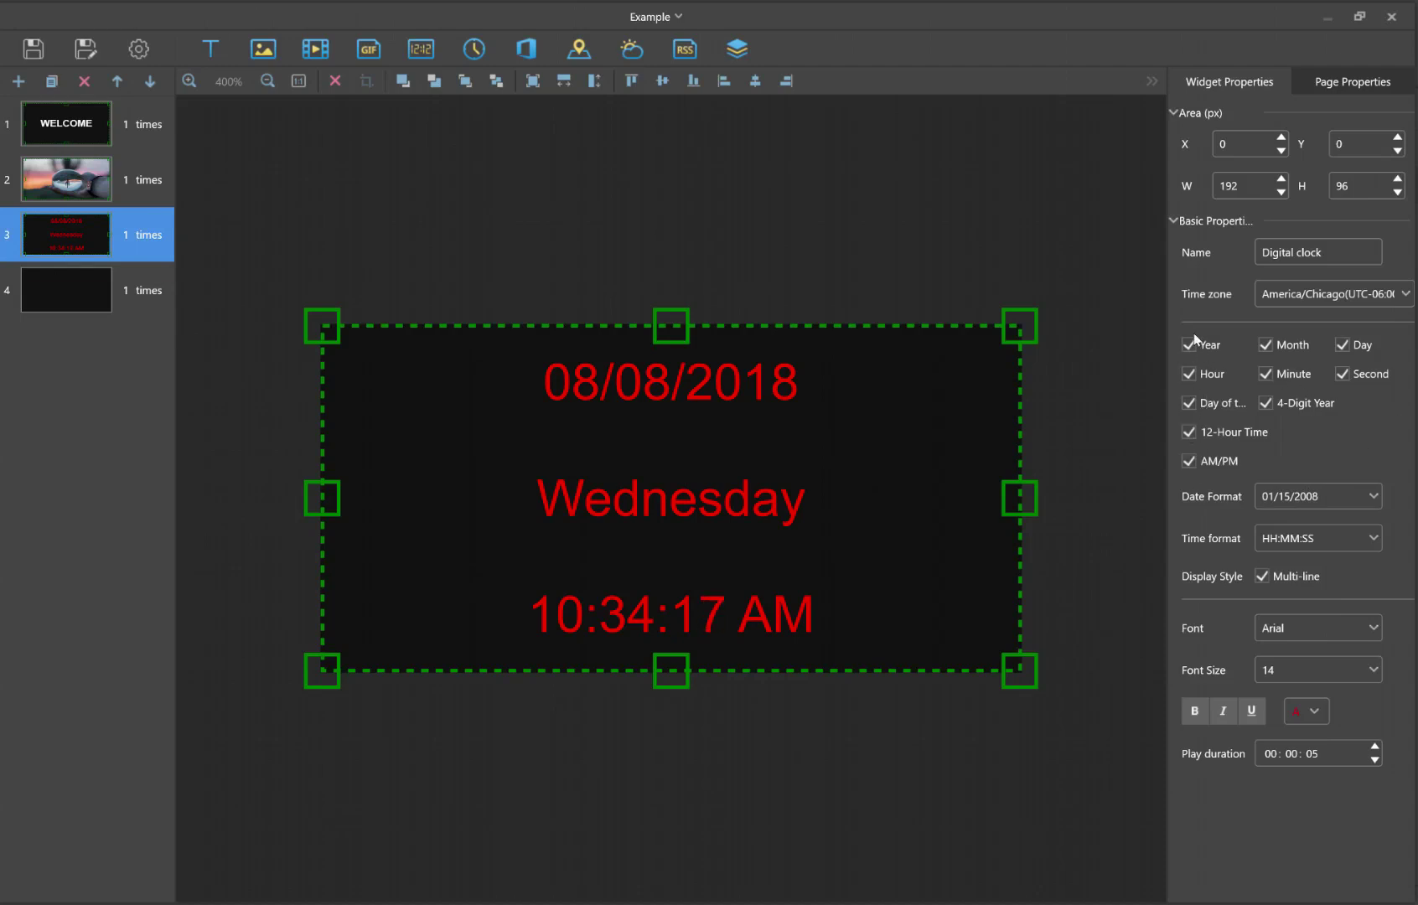
{"action": "left_click", "coordinate": [1189, 407]}
{"action": "left_click", "coordinate": [1190, 406]}
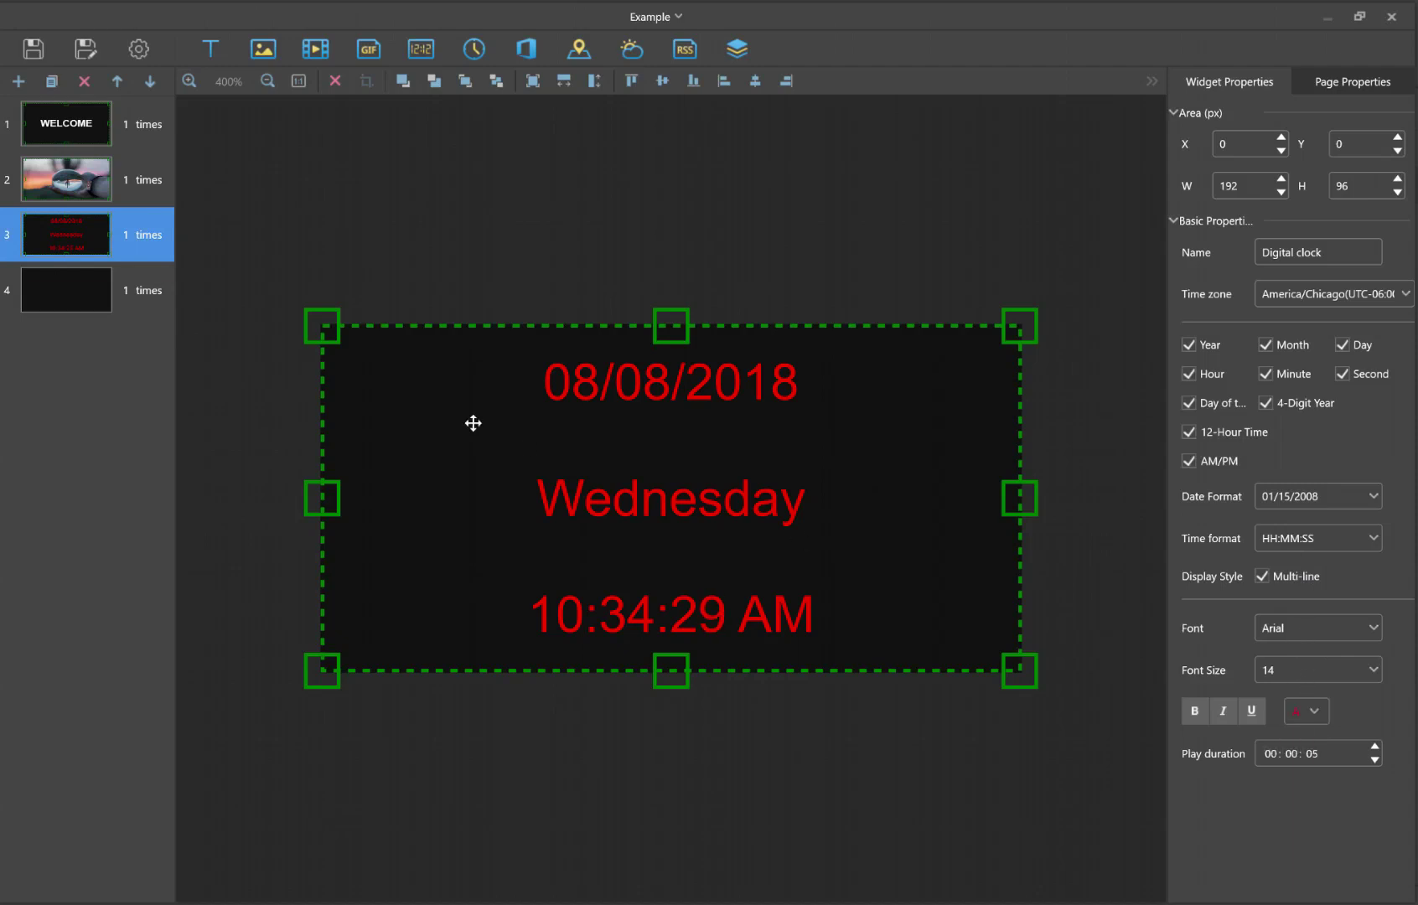
{"action": "left_click", "coordinate": [116, 306]}
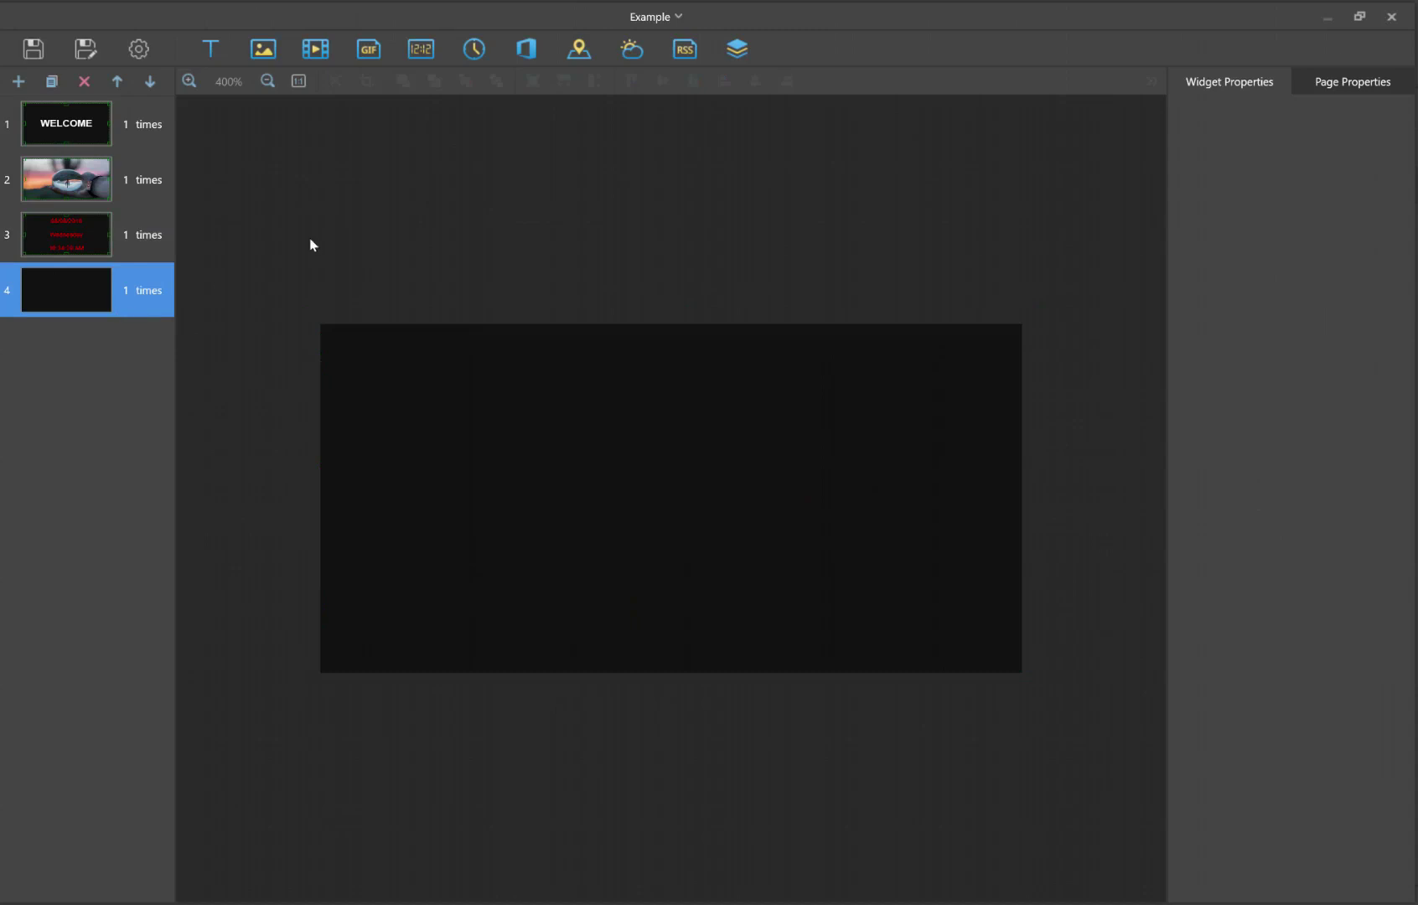
Step: Add a full-page weather widget to page 4 located in Milwaukee, Wisconsin
{"action": "left_click", "coordinate": [632, 50]}
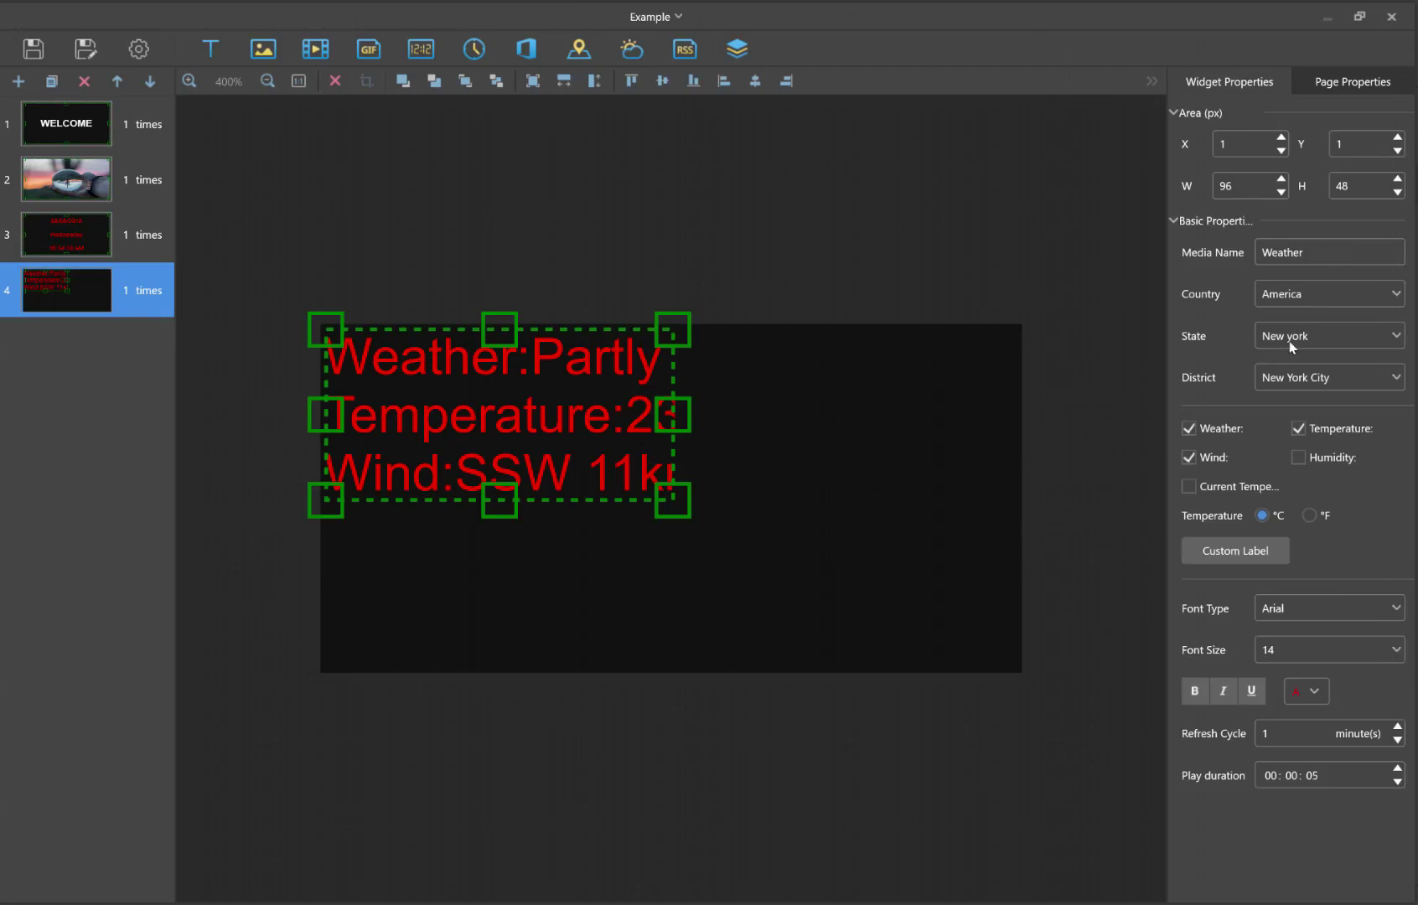
{"action": "left_click", "coordinate": [533, 81]}
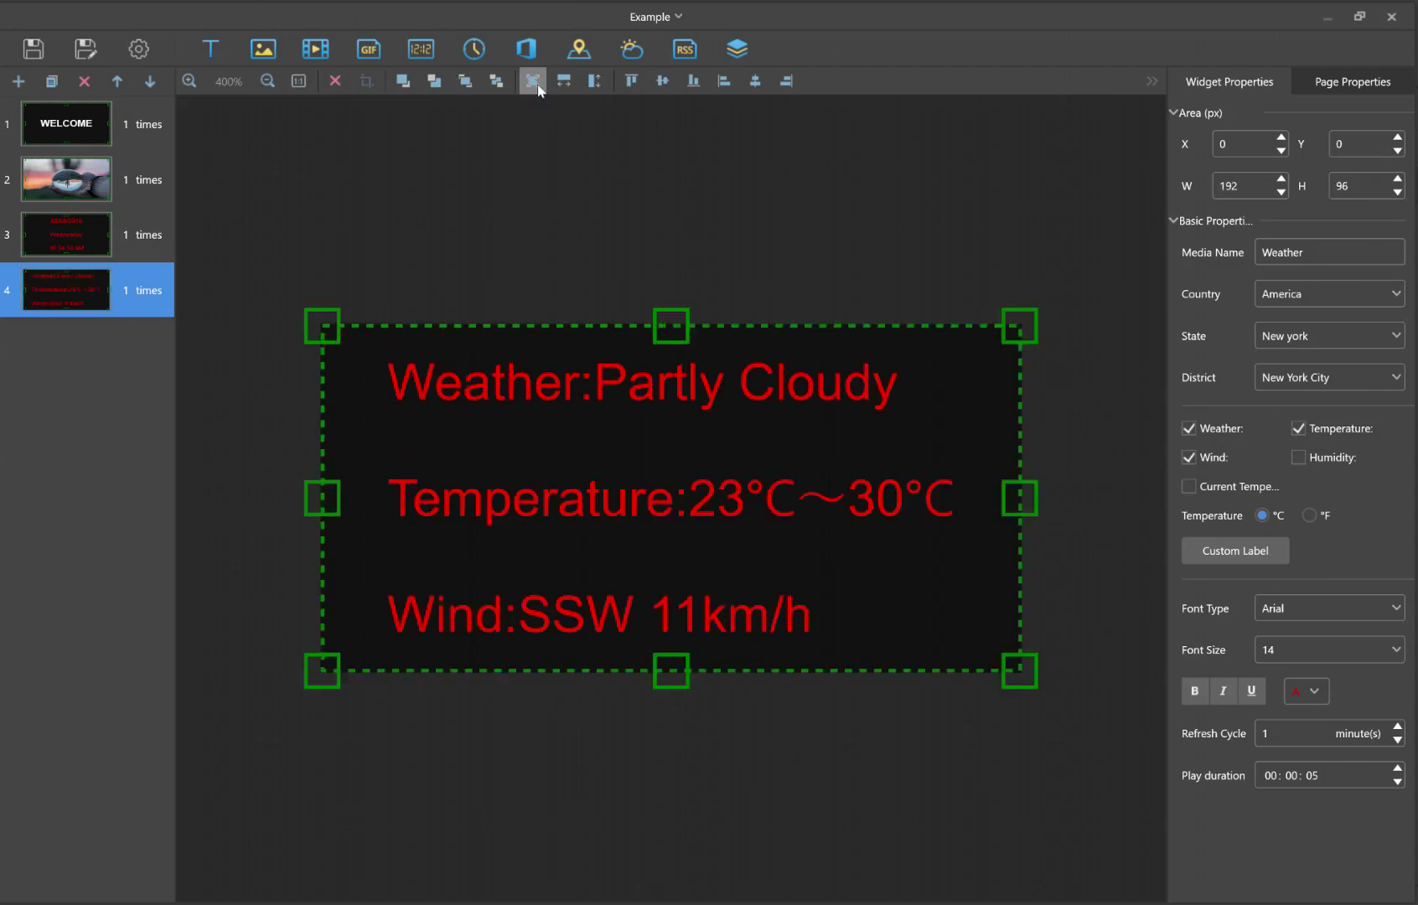
{"action": "left_click", "coordinate": [1323, 337]}
{"action": "left_click", "coordinate": [1301, 647]}
{"action": "left_click", "coordinate": [1312, 379]}
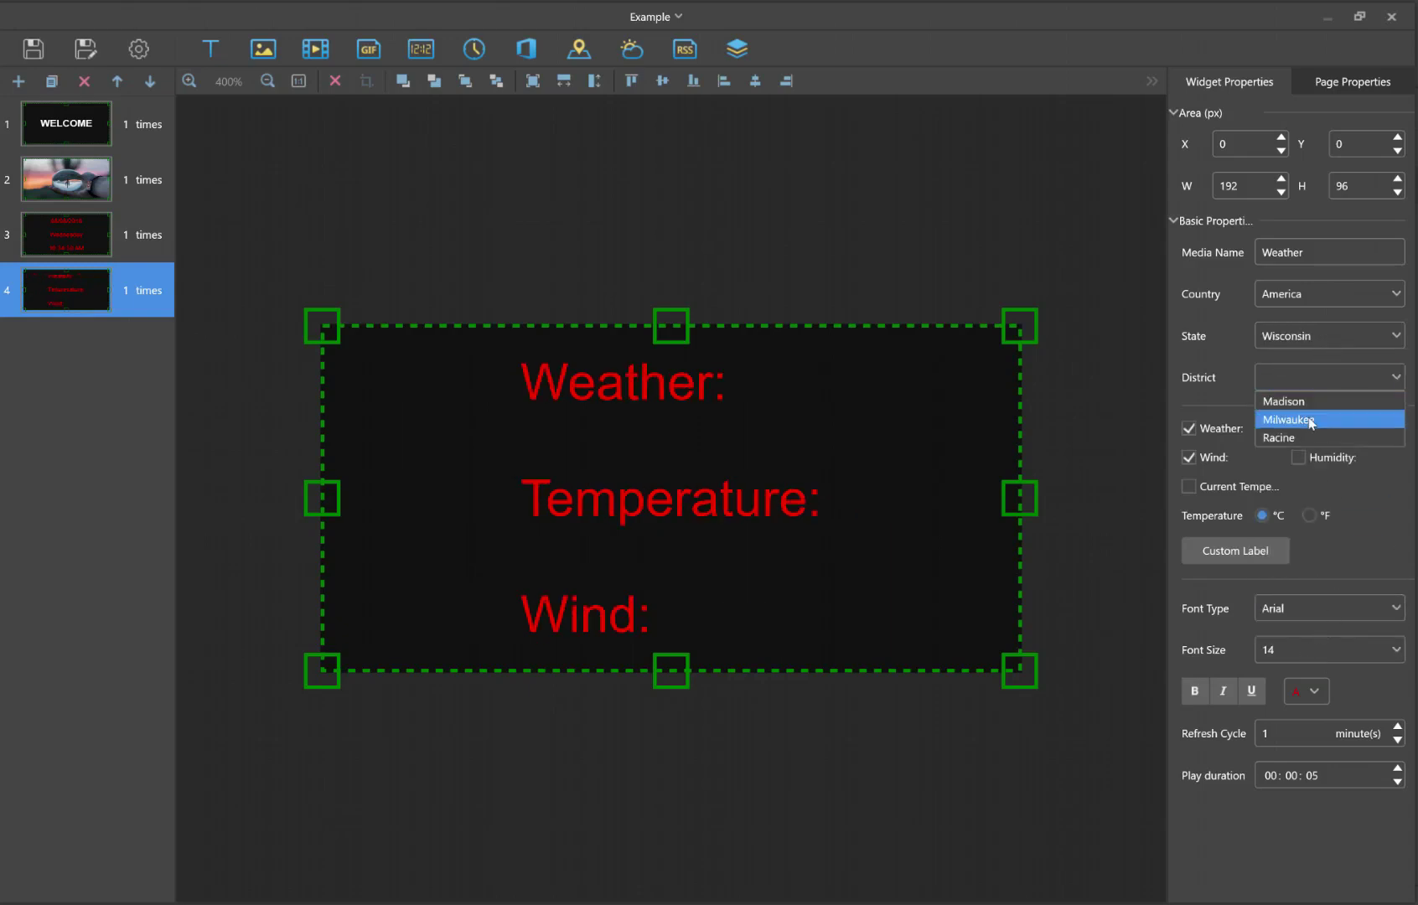
{"action": "left_click", "coordinate": [1311, 419]}
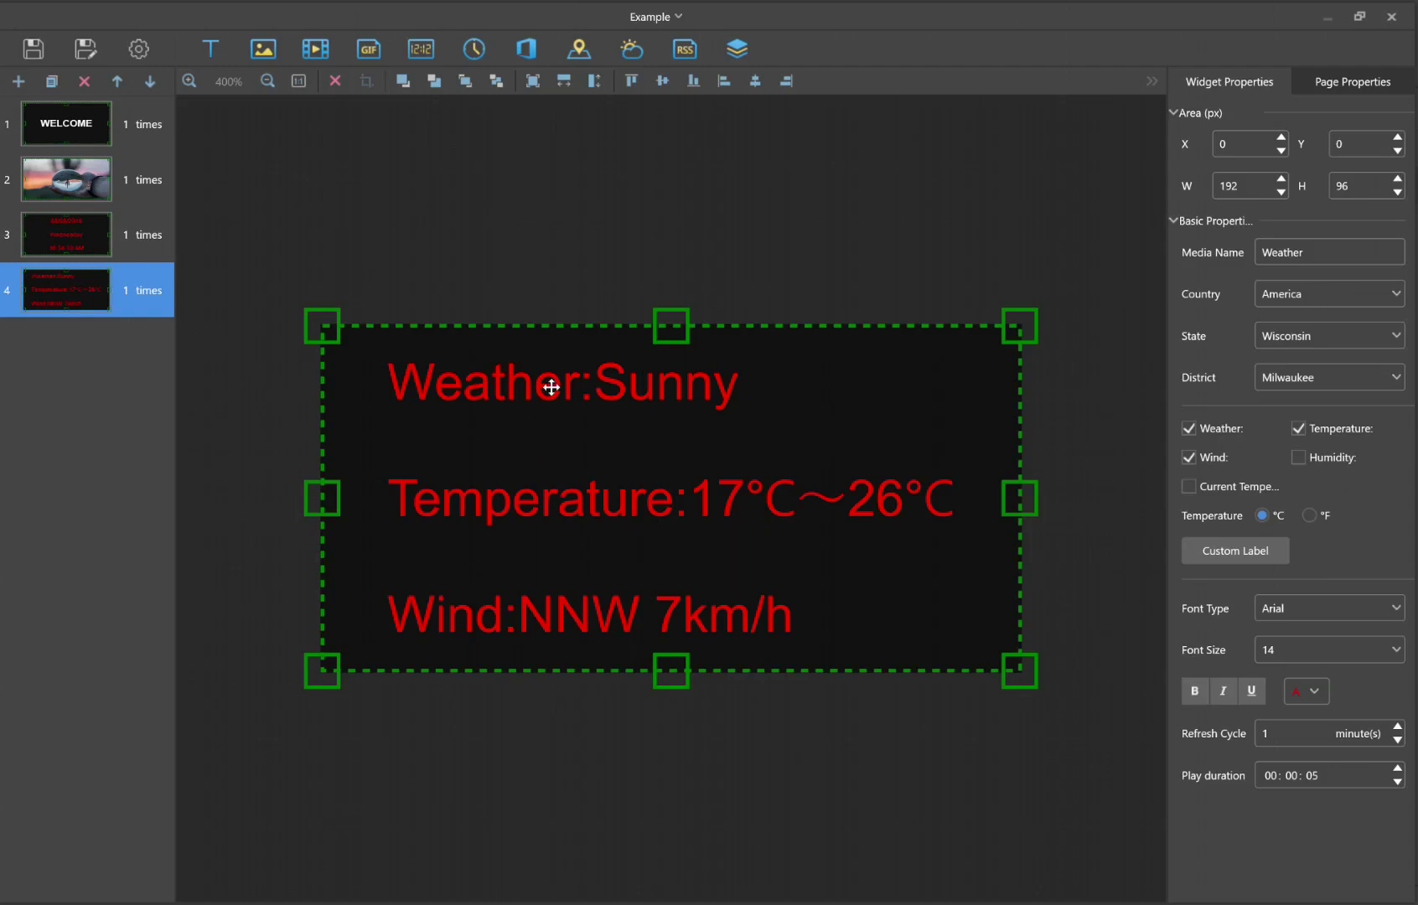
Step: Switch the weather to °F and show only the Current Temperature line
{"action": "left_click", "coordinate": [1309, 513]}
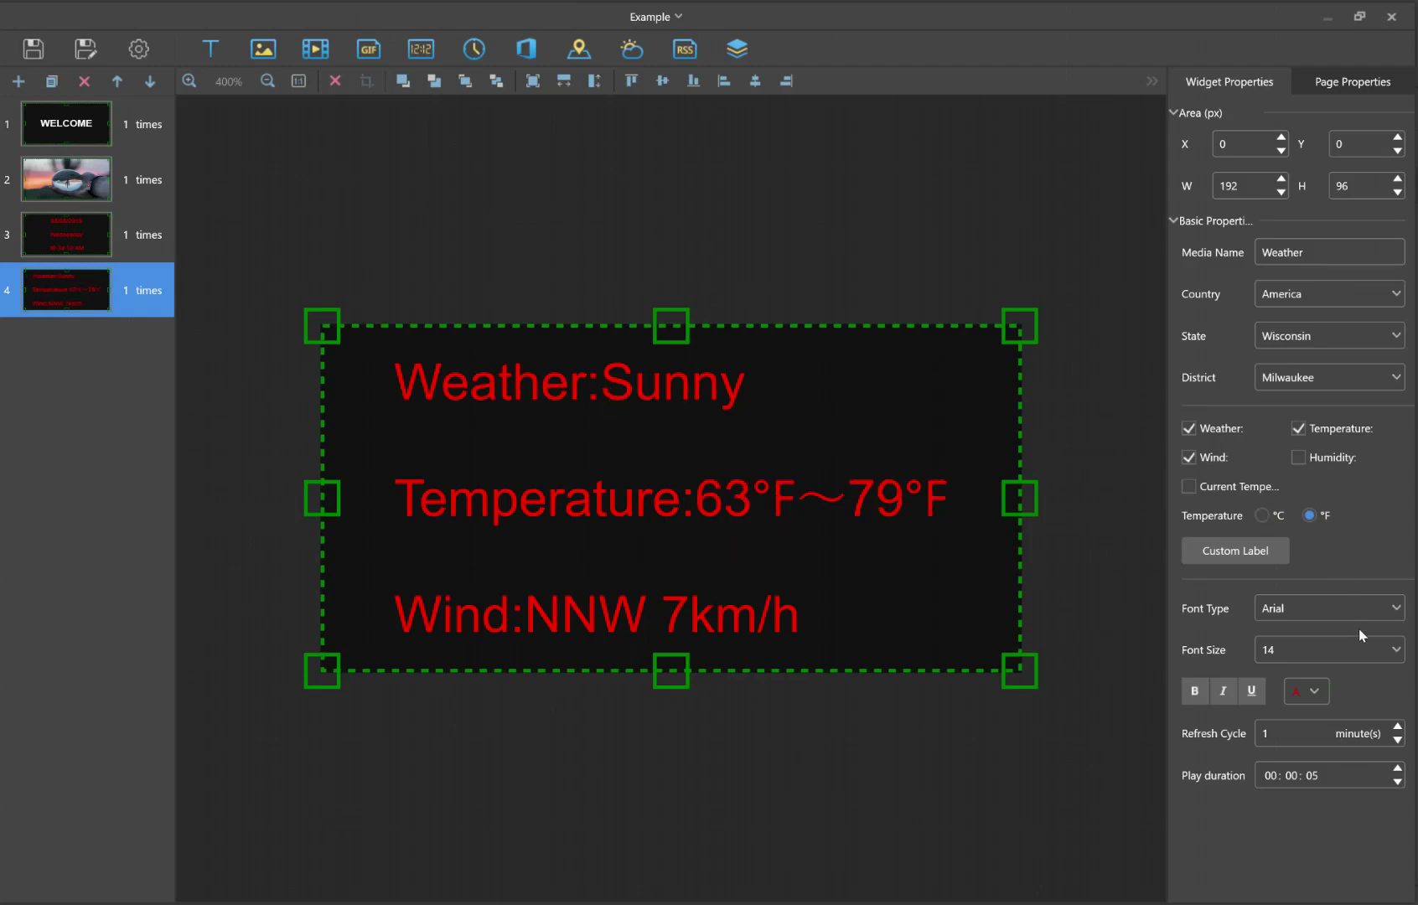
{"action": "left_click", "coordinate": [1188, 458]}
{"action": "left_click", "coordinate": [1188, 429]}
{"action": "left_click", "coordinate": [1297, 430]}
{"action": "left_click", "coordinate": [1188, 487]}
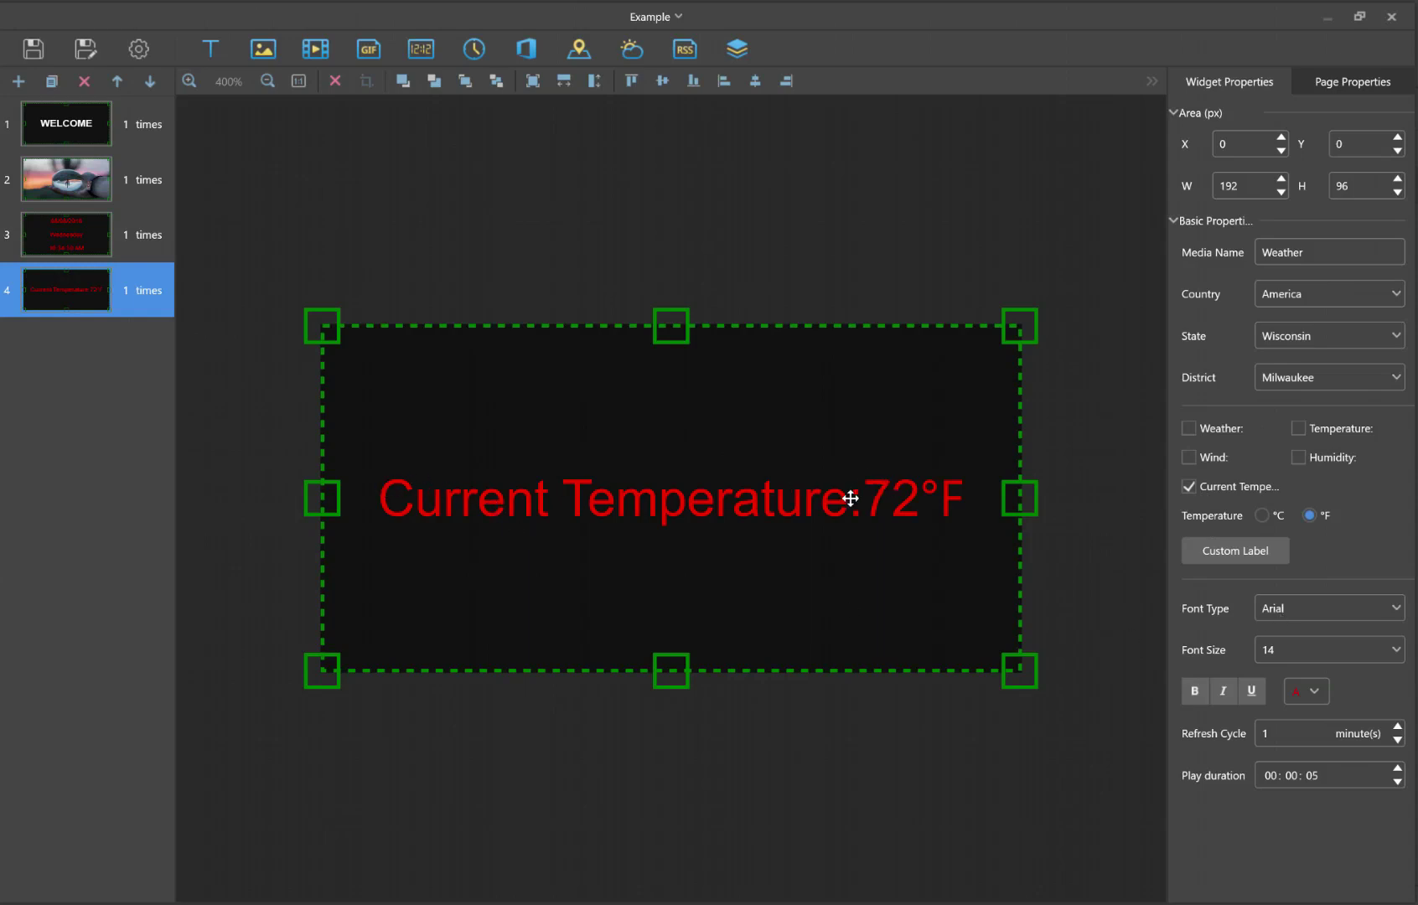
Step: Clear the weather widget's 'Current Temperature' custom label and set its font size to 30px
{"action": "left_click", "coordinate": [1242, 558]}
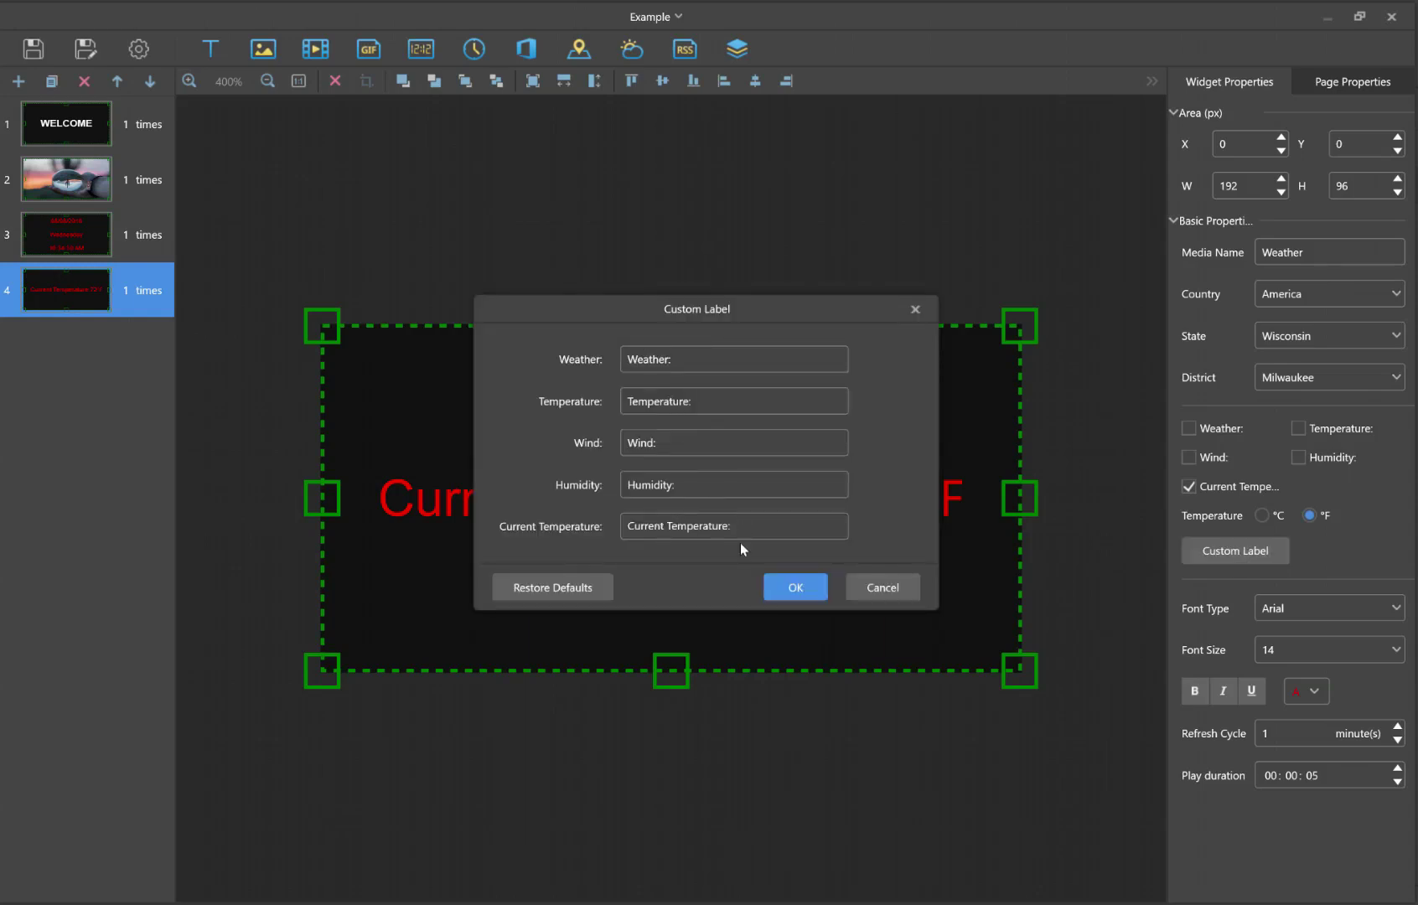
{"action": "key", "text": "ctrl+a"}
{"action": "key", "text": "BackSpace"}
{"action": "left_click", "coordinate": [795, 586]}
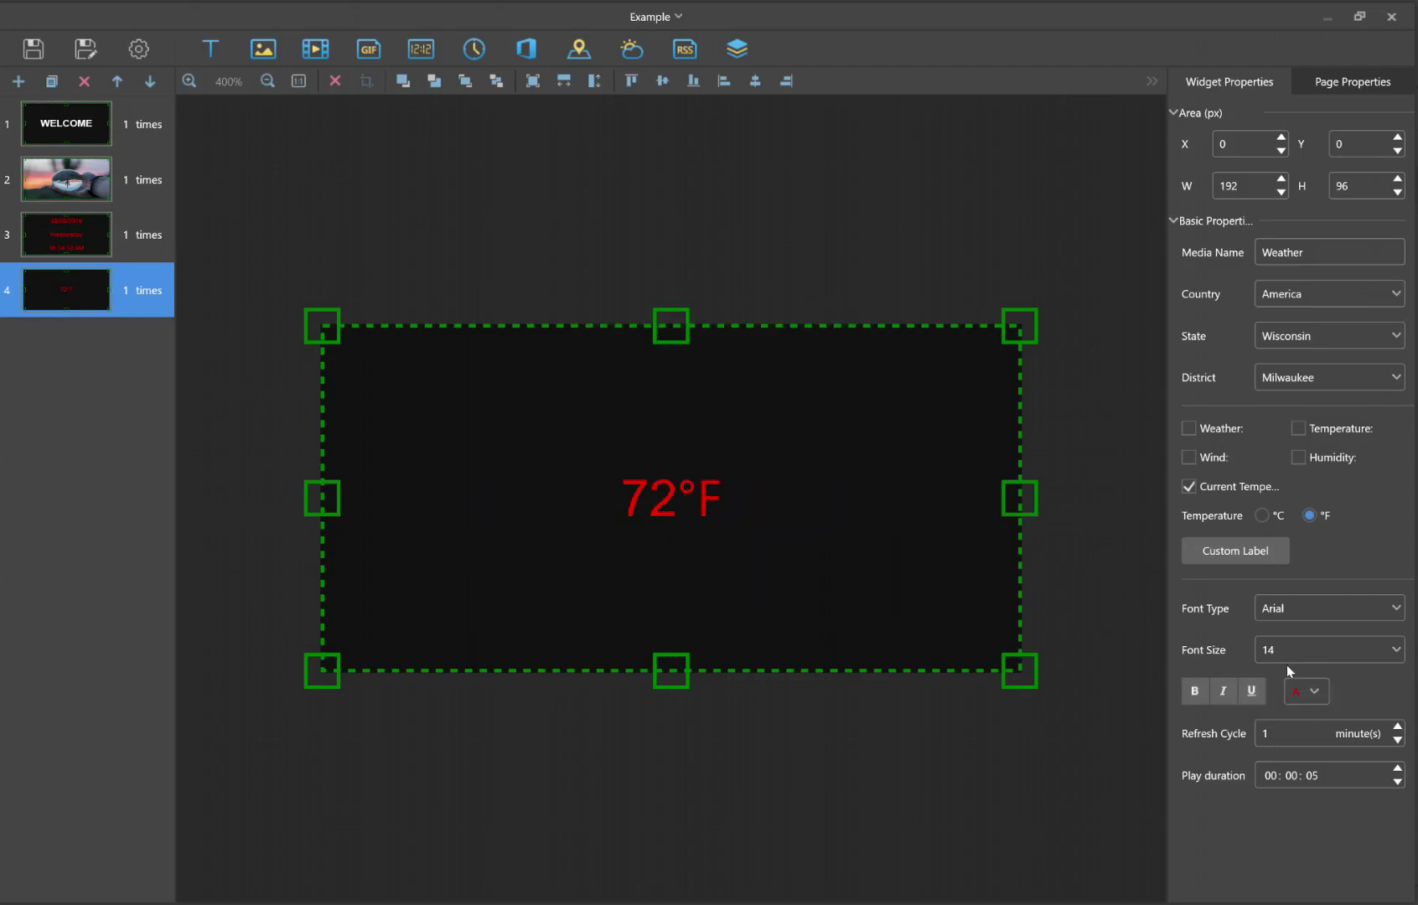
{"action": "left_click", "coordinate": [1307, 646]}
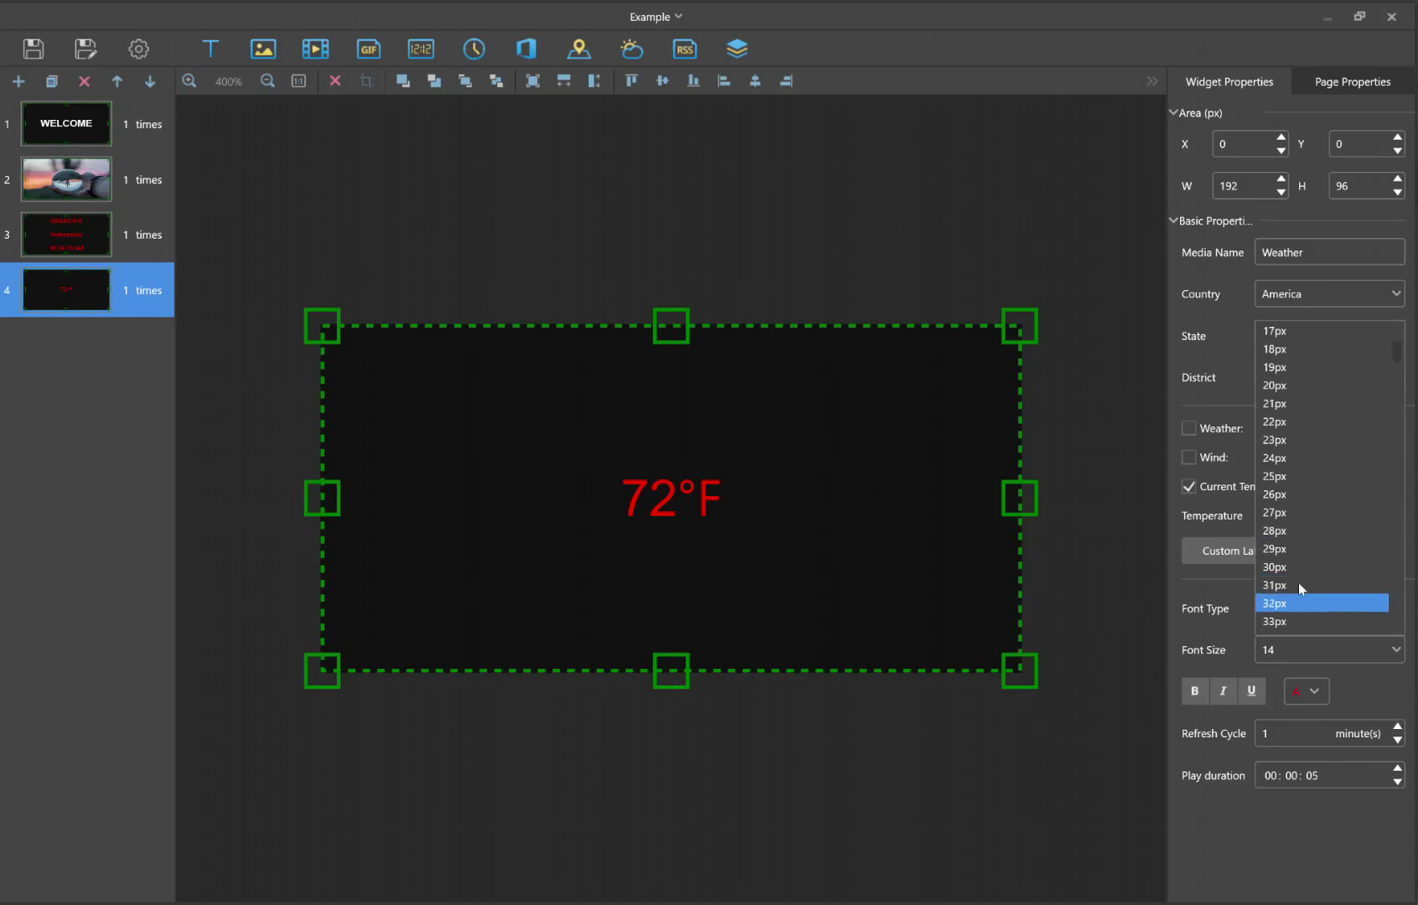
{"action": "left_click", "coordinate": [1301, 568]}
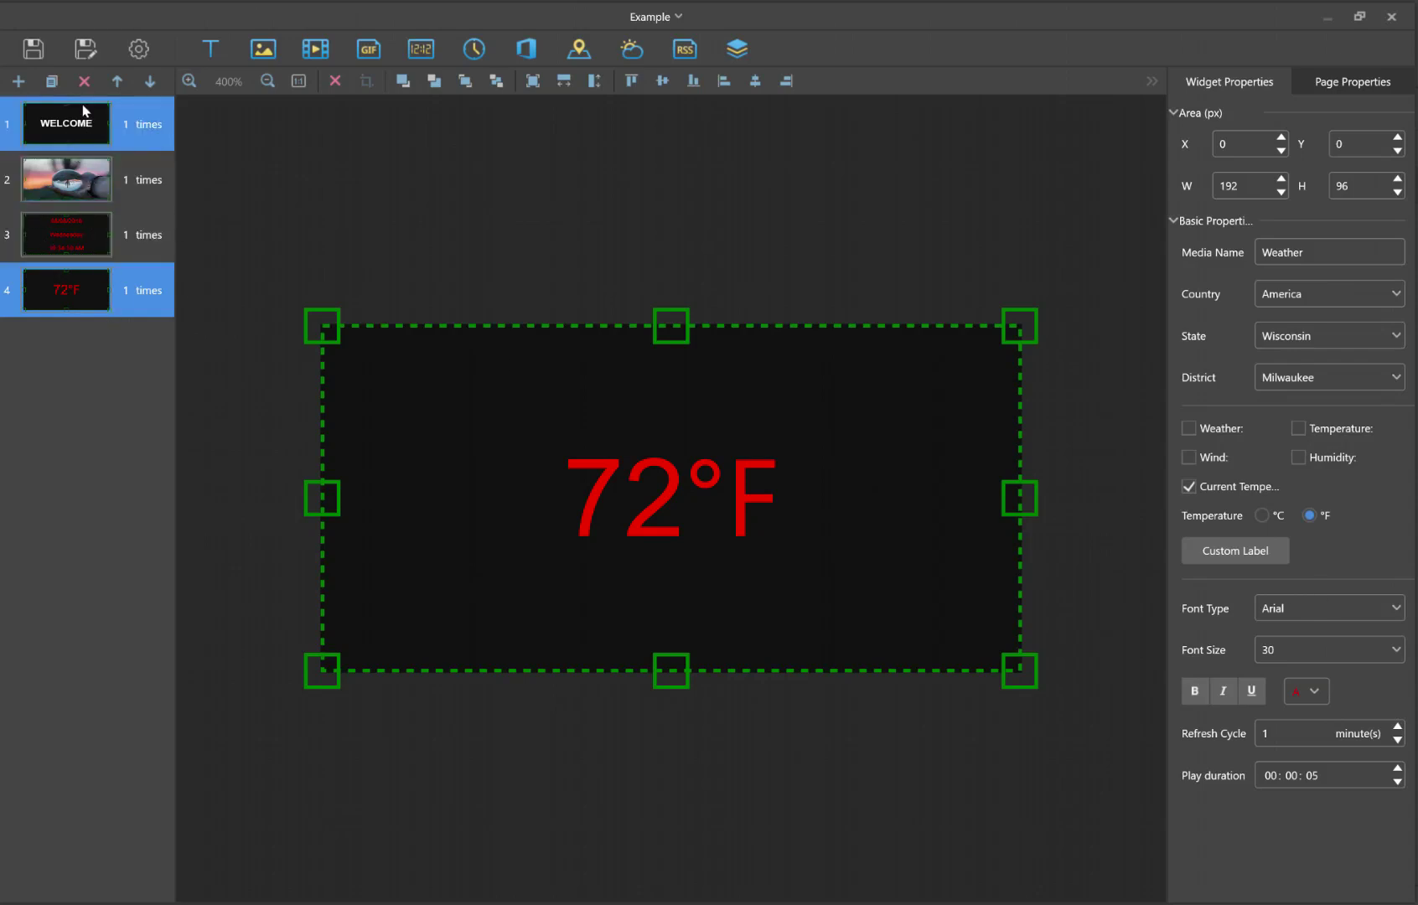
Step: Save the Example solution and open its Publish dialog with only Example checked, July unchecked
{"action": "left_click", "coordinate": [33, 49]}
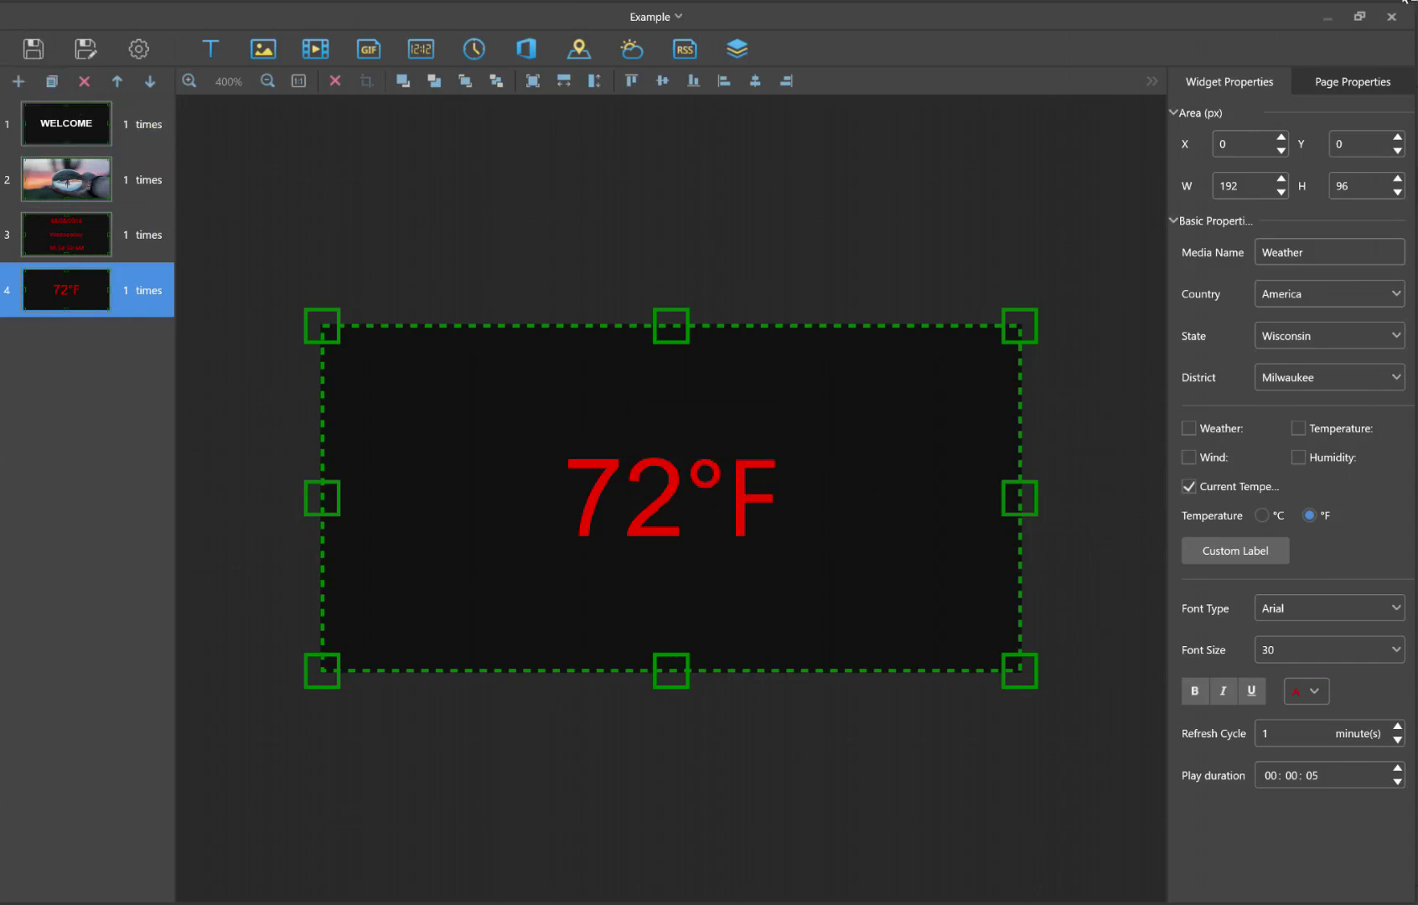
{"action": "left_click", "coordinate": [1391, 17]}
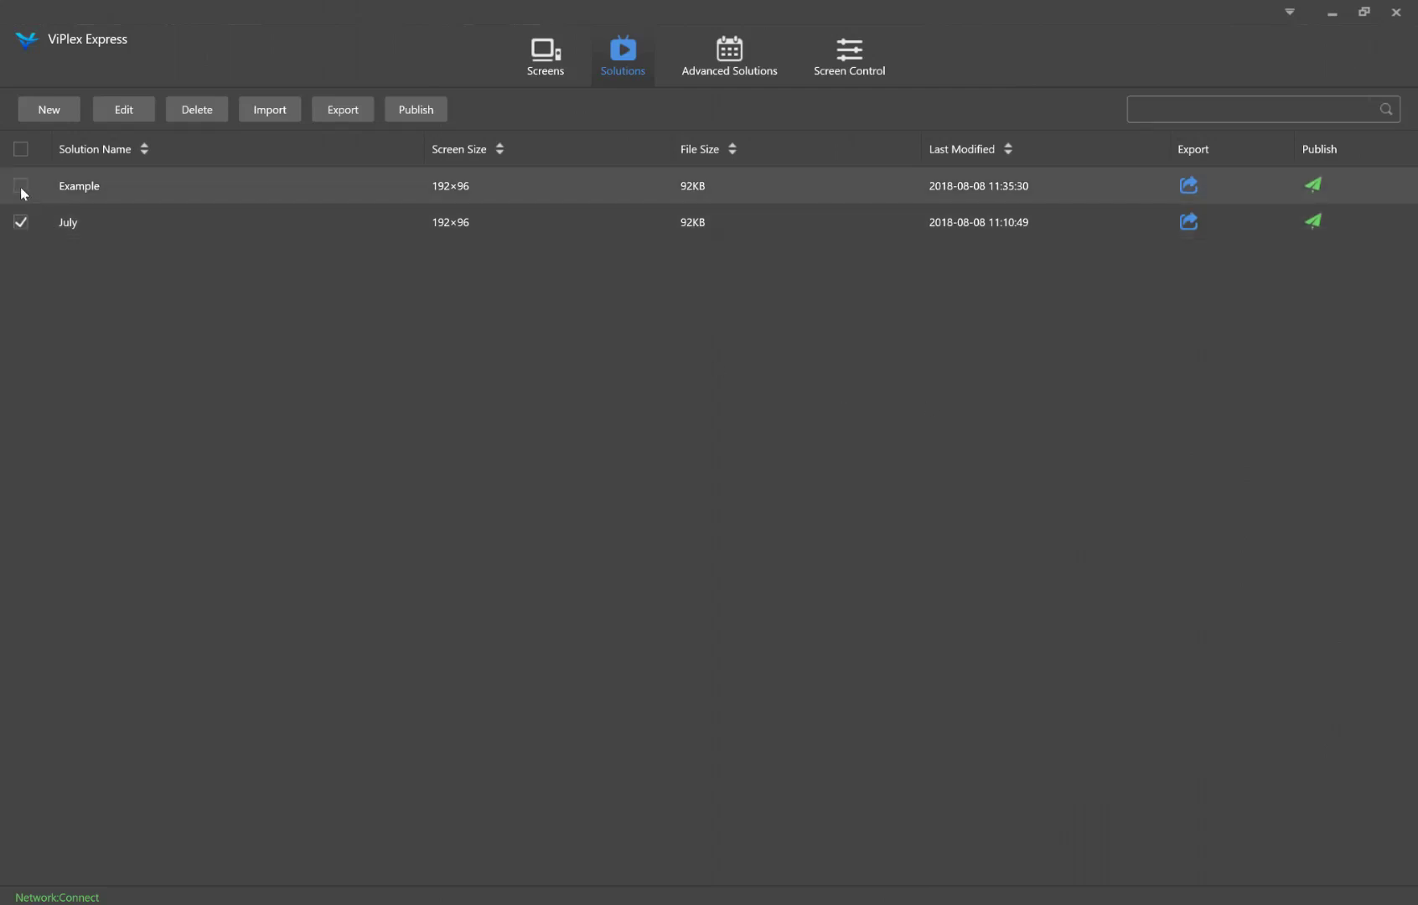
{"action": "left_click", "coordinate": [21, 186]}
{"action": "left_click", "coordinate": [22, 221]}
{"action": "left_click", "coordinate": [1315, 186]}
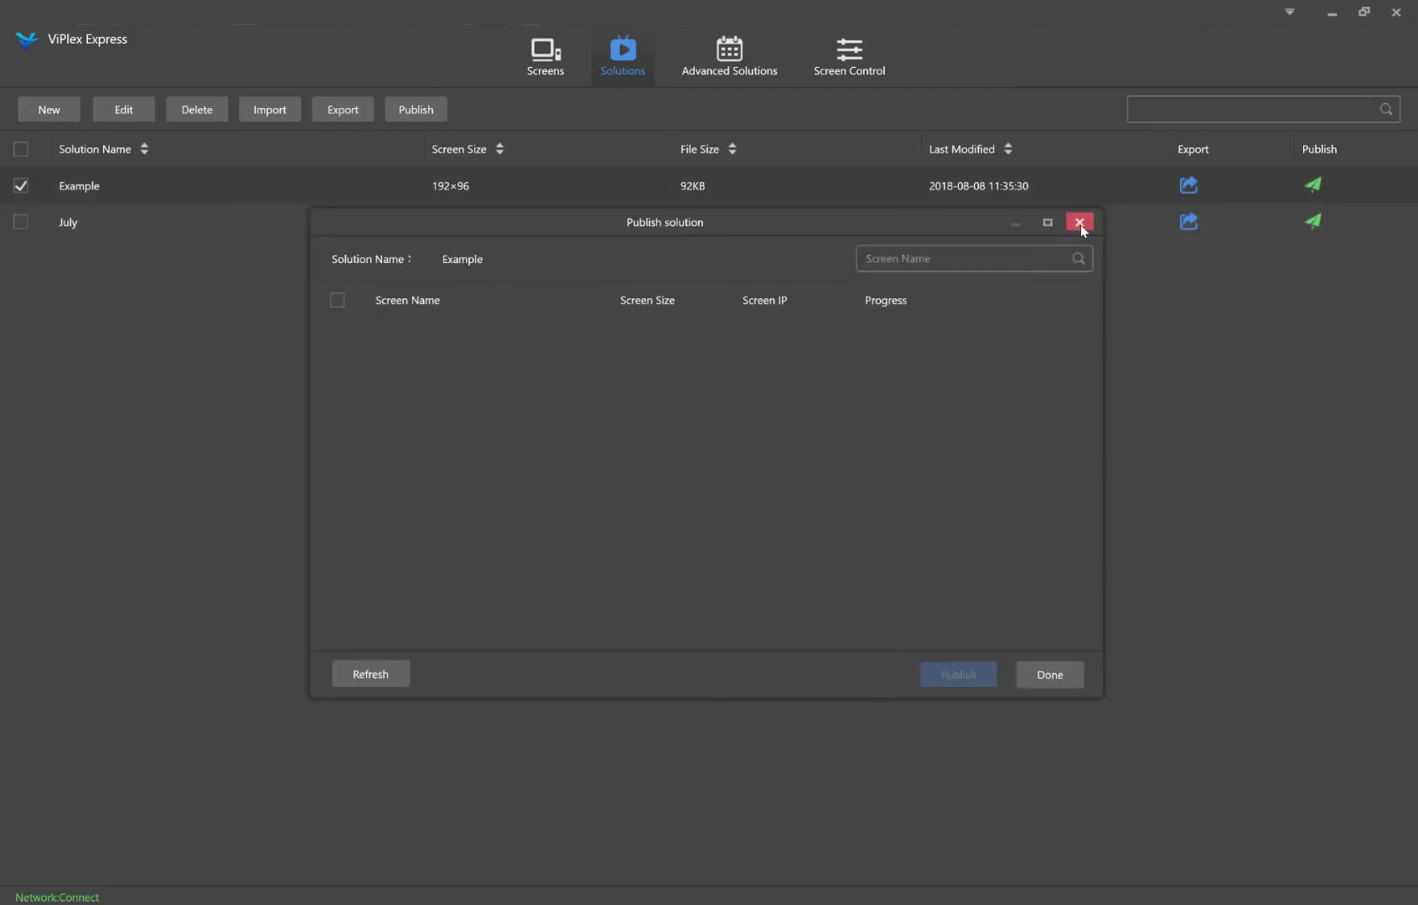